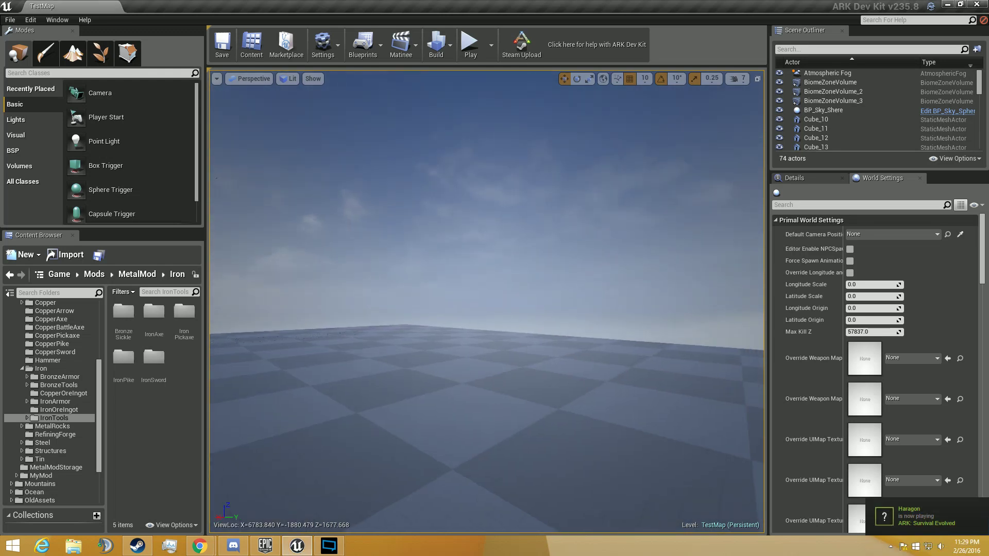
{"action": "right_click_drag", "start_coordinate": [487, 301], "coordinate": [525, 351]}
{"action": "key", "text": "w"}
{"action": "key", "text": "a"}
{"action": "key", "text": "s"}
{"action": "key", "text": "s"}
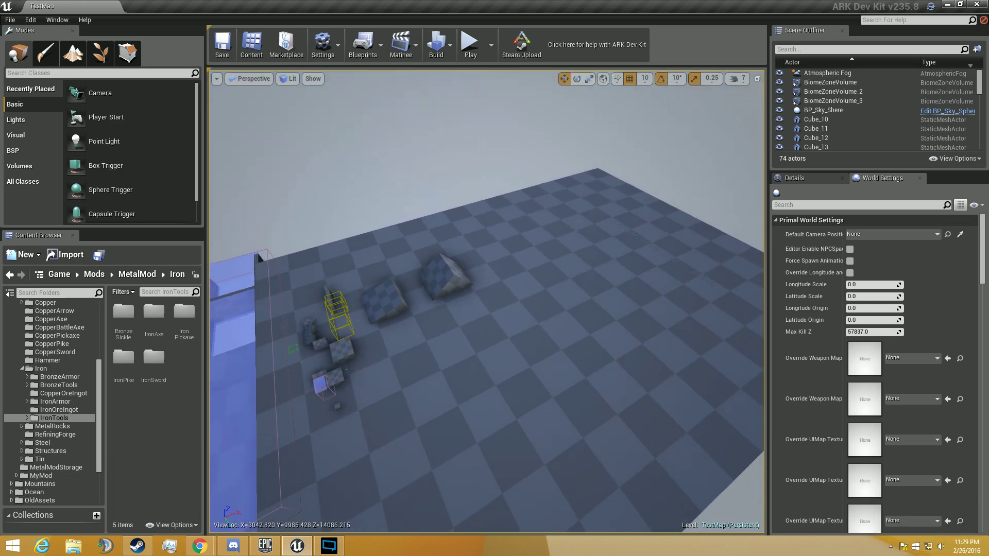
{"action": "right_click_drag", "start_coordinate": [486, 302], "coordinate": [438, 283]}
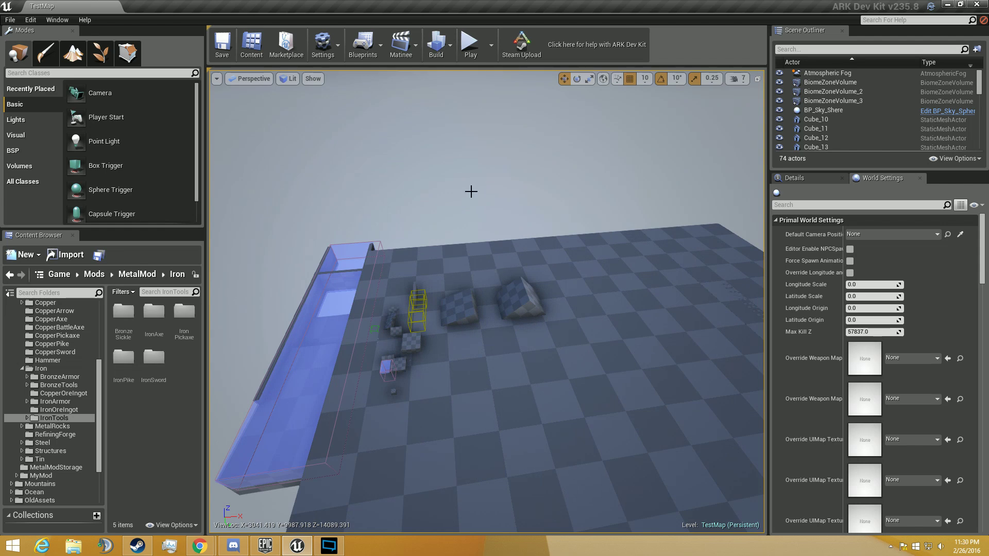
- Create a new level from the Default template
{"action": "left_click", "coordinate": [10, 20]}
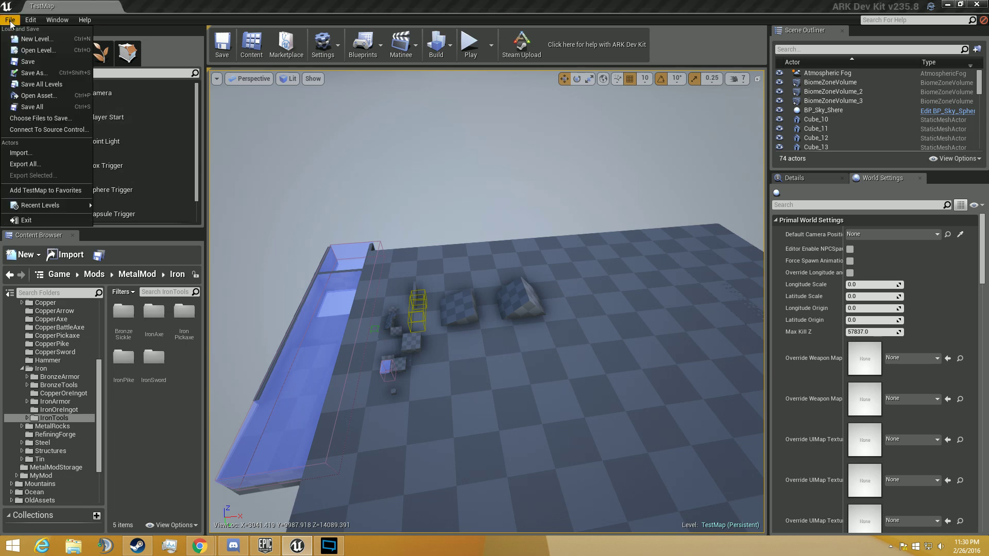
{"action": "left_click", "coordinate": [10, 20]}
{"action": "left_click", "coordinate": [10, 20]}
{"action": "left_click", "coordinate": [21, 39]}
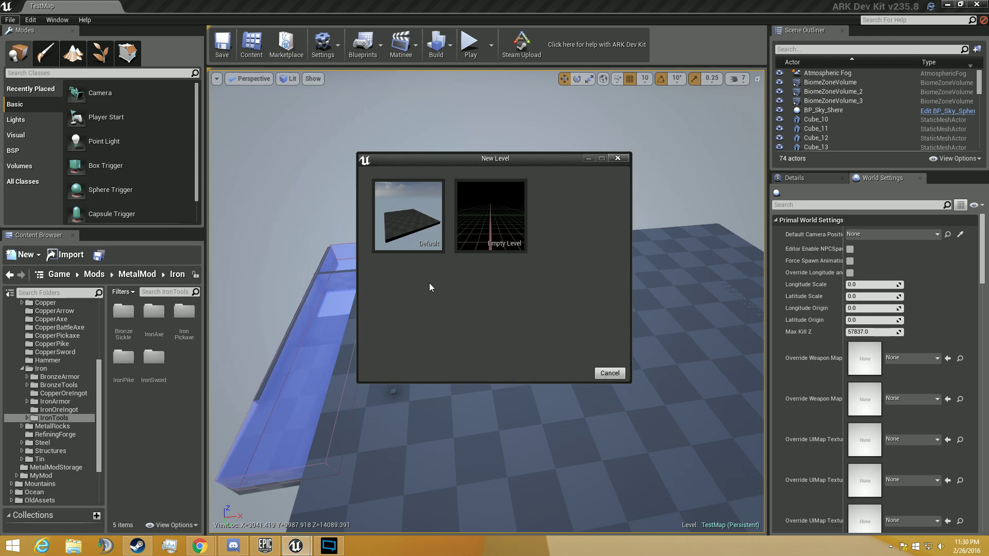
{"action": "left_click", "coordinate": [420, 242]}
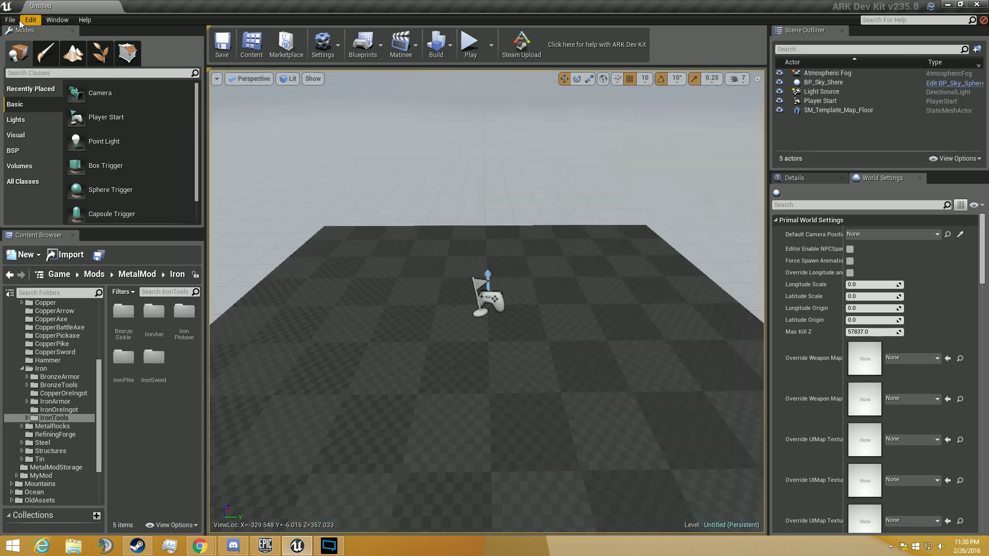
{"action": "left_click", "coordinate": [11, 20]}
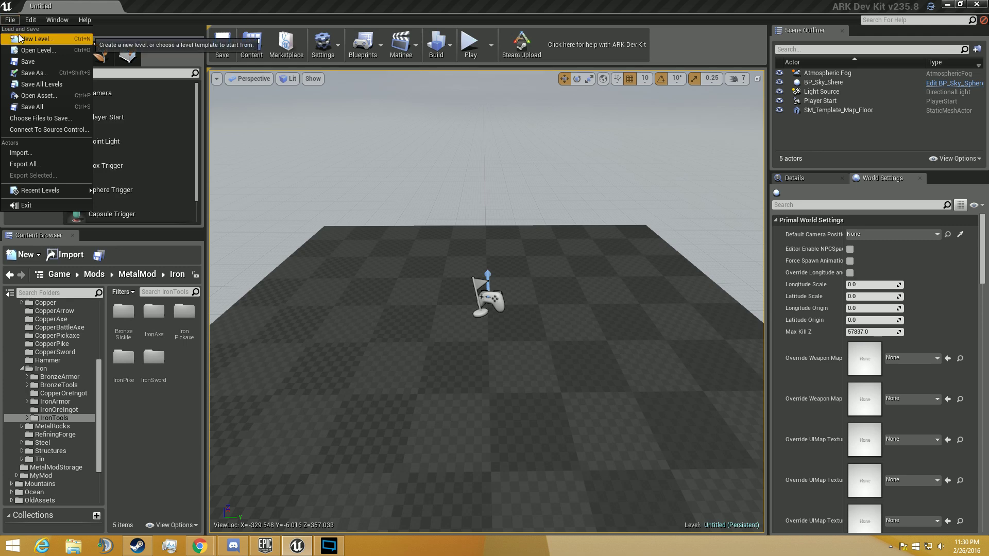
{"action": "left_click", "coordinate": [31, 39]}
{"action": "left_click", "coordinate": [618, 159]}
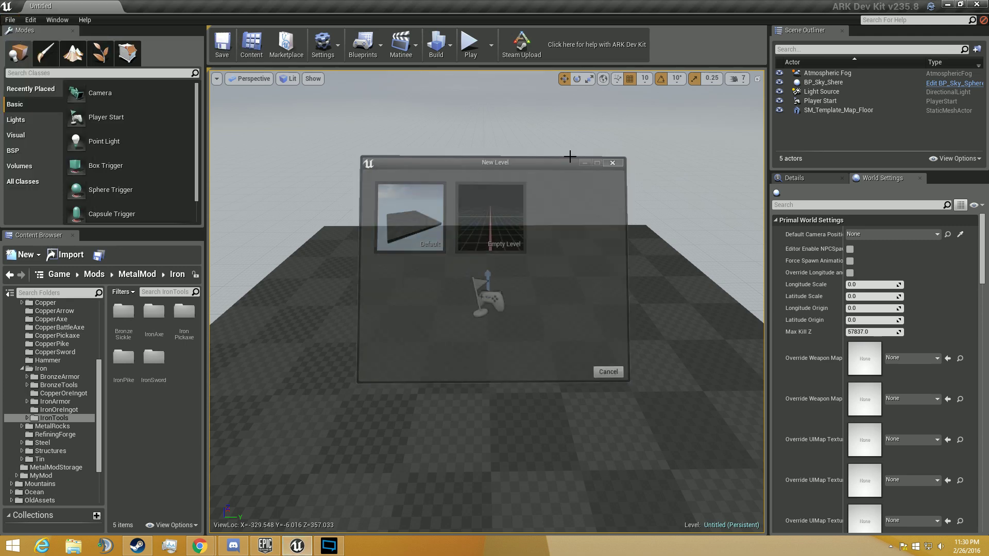
- Delete the template floor mesh SM_Template_Map_Floor and the Player Start from the new level
{"action": "right_click_drag", "start_coordinate": [532, 163], "coordinate": [508, 274]}
{"action": "key", "text": "s"}
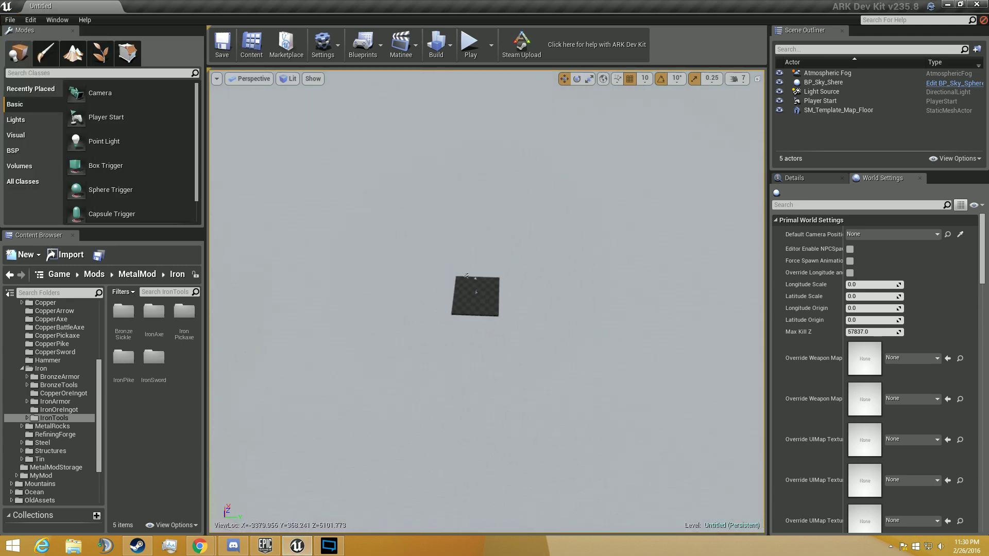
{"action": "scroll", "coordinate": [486, 271], "scroll_direction": "up", "scroll_amount": 10}
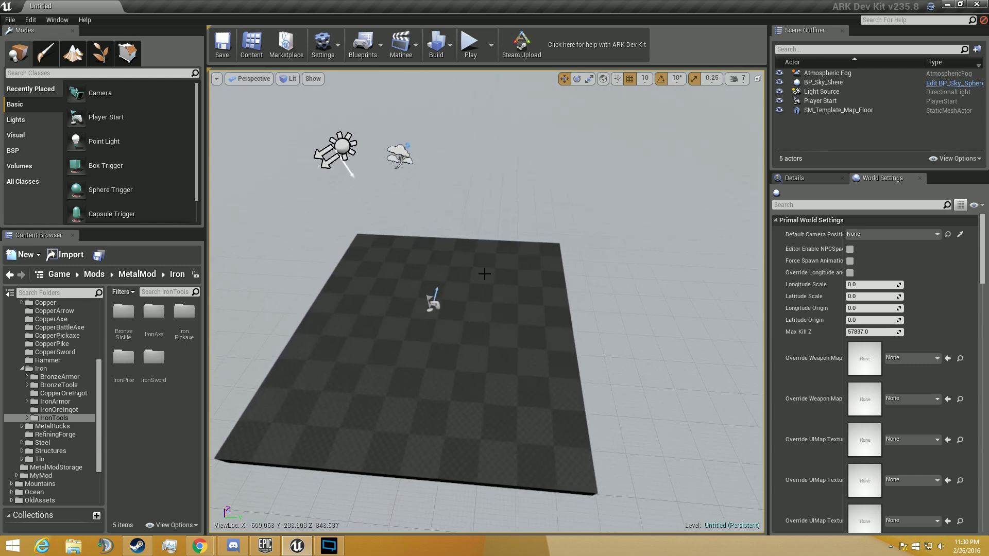
{"action": "left_click", "coordinate": [485, 273]}
{"action": "left_click", "coordinate": [830, 111]}
{"action": "key", "text": "Delete"}
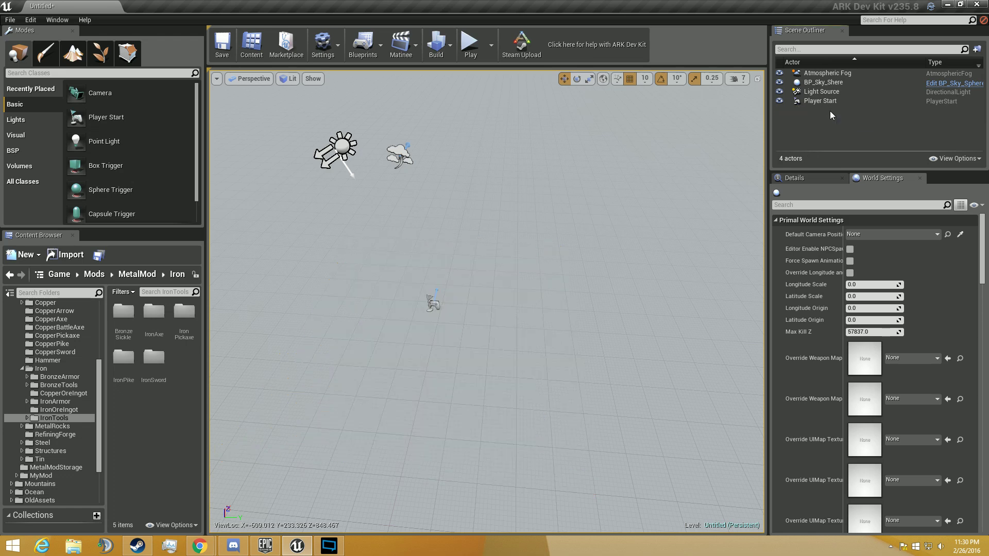
{"action": "left_click", "coordinate": [818, 100]}
{"action": "key", "text": "Delete"}
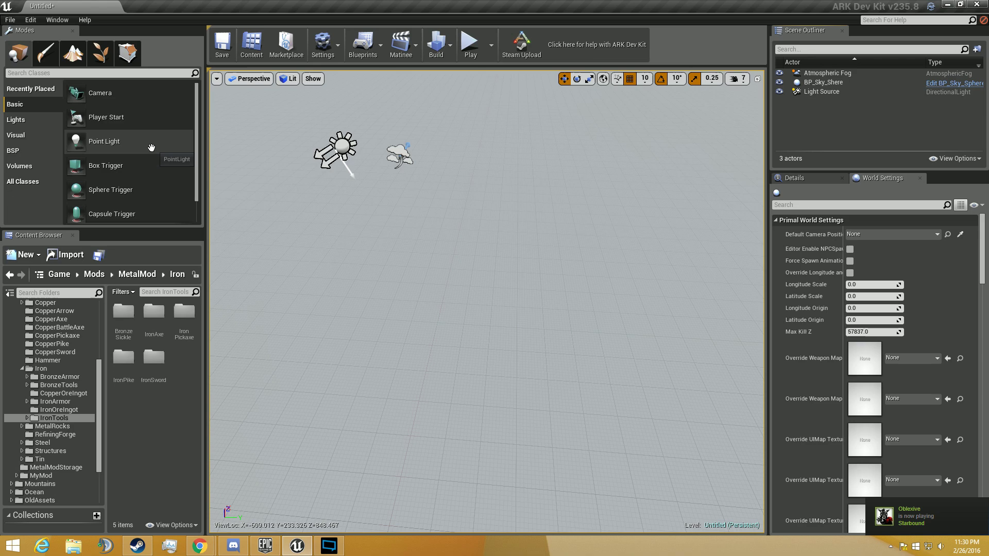
- Switch to Landscape mode and enlarge its settings area to fit all the New Landscape options
{"action": "scroll", "coordinate": [165, 154], "scroll_direction": "down", "scroll_amount": 1}
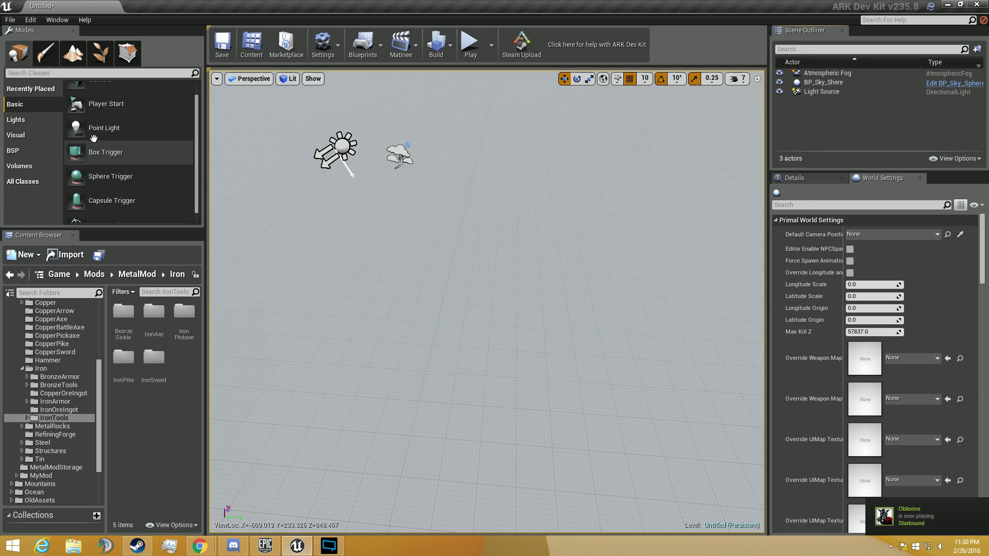
{"action": "left_click", "coordinate": [73, 53]}
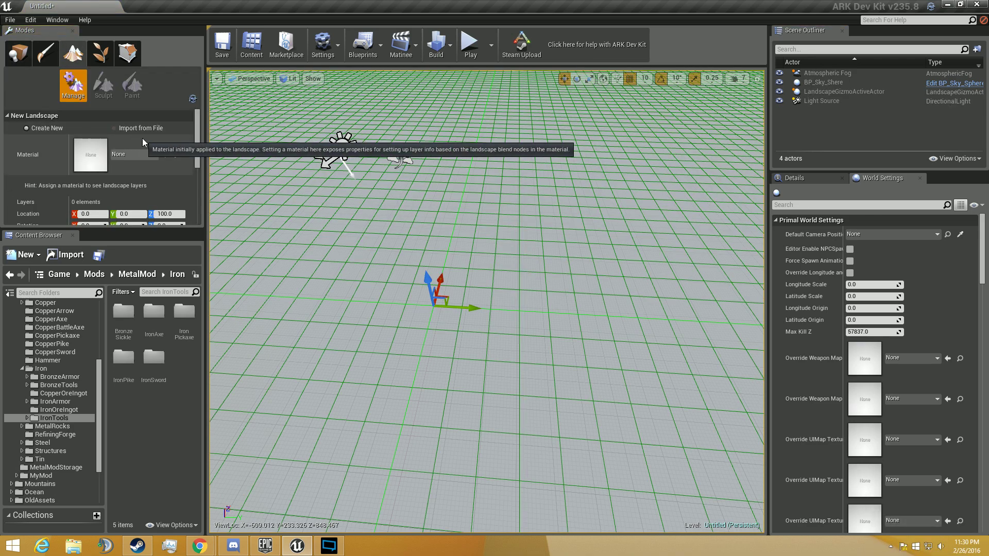
{"action": "scroll", "coordinate": [146, 164], "scroll_direction": "down", "scroll_amount": 1}
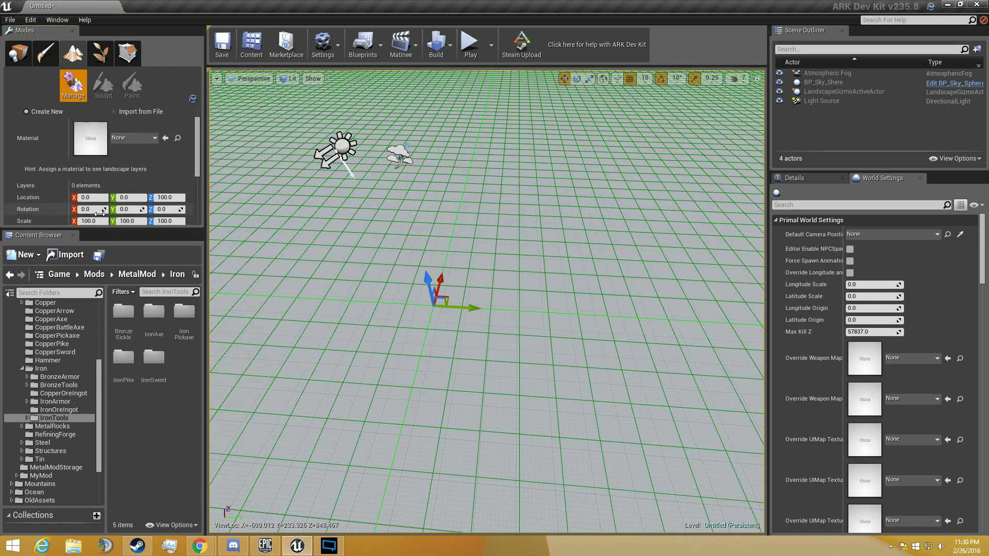
{"action": "left_click_drag", "start_coordinate": [99, 231], "coordinate": [99, 404]}
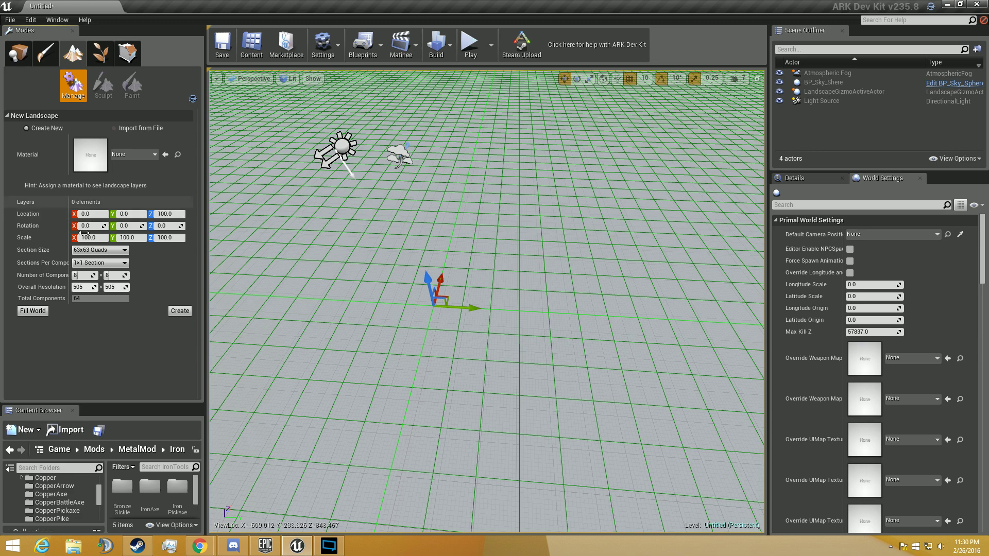
- Set the new landscape's section size to 127x127 Quads with 2×2 Sections per component
{"action": "left_click", "coordinate": [106, 251]}
{"action": "left_click", "coordinate": [110, 306]}
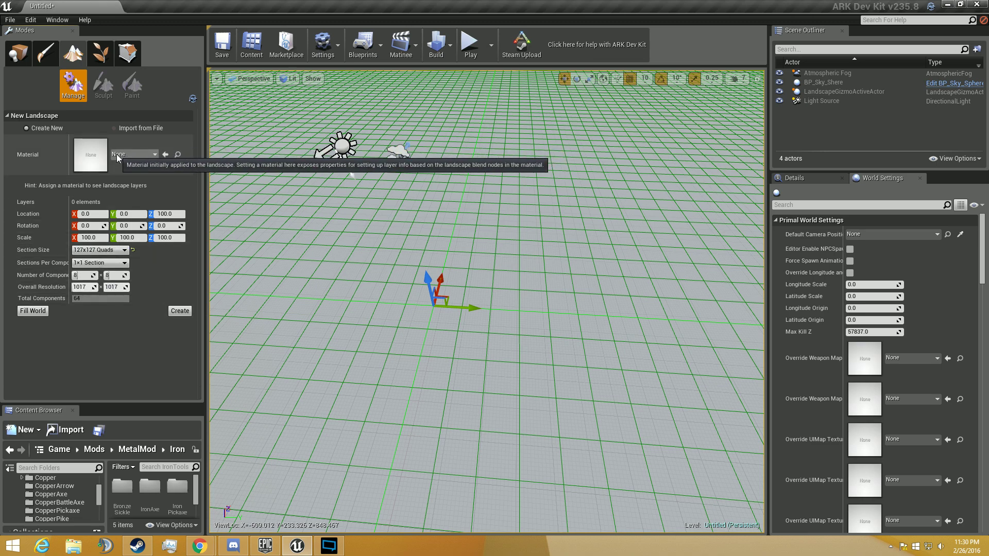
{"action": "left_click", "coordinate": [91, 266]}
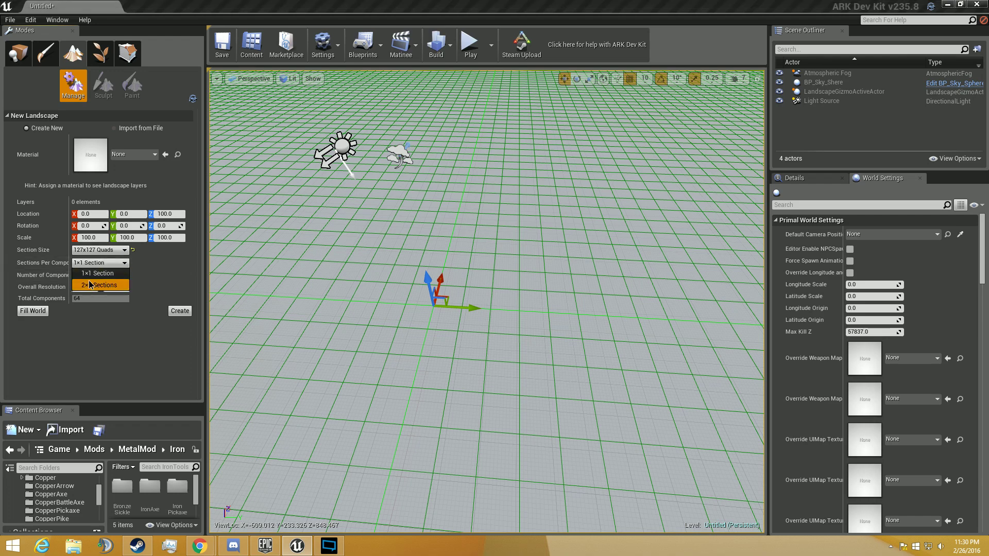
{"action": "left_click", "coordinate": [90, 285]}
- Set the new landscape's number of components to 27 × 27
{"action": "key", "text": "s"}
{"action": "right_click_drag", "start_coordinate": [417, 325], "coordinate": [443, 392]}
{"action": "scroll", "coordinate": [426, 124], "scroll_direction": "down", "scroll_amount": 15}
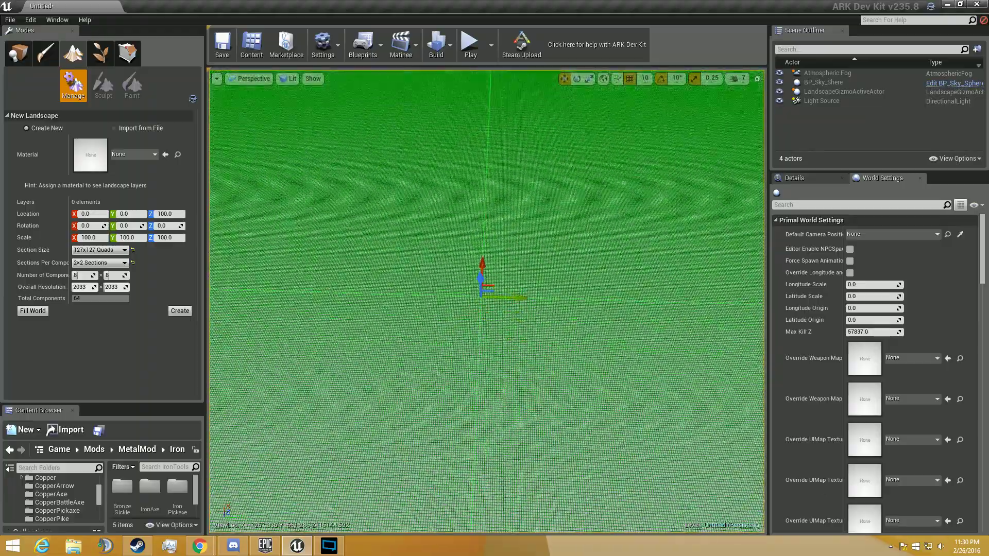
{"action": "scroll", "coordinate": [487, 302], "scroll_direction": "down", "scroll_amount": 5}
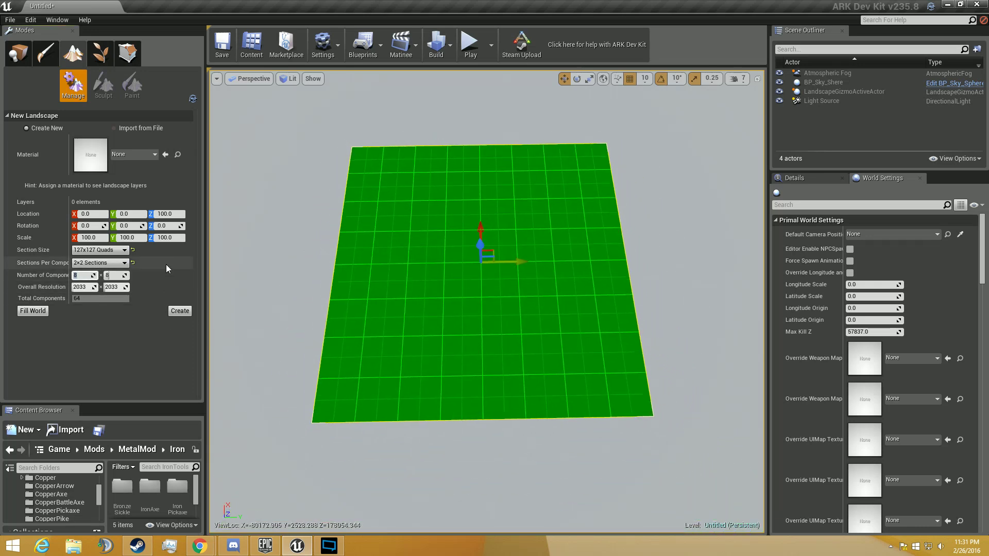
{"action": "type", "text": "27"}
{"action": "left_click", "coordinate": [108, 276]}
{"action": "type", "text": "27"}
{"action": "key", "text": "Return"}
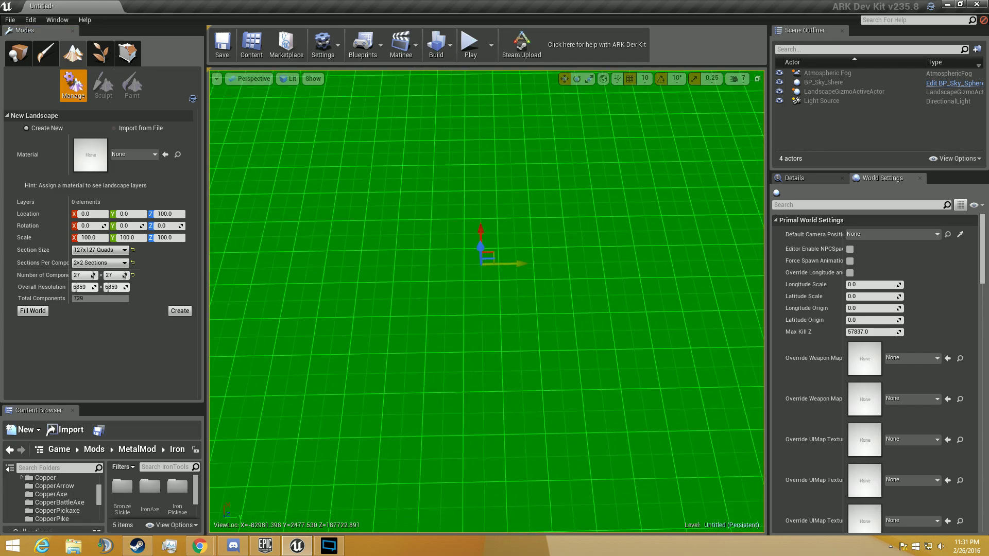
- Examine the full extent of the landscape preview grid at the new component count
{"action": "key", "text": "s"}
{"action": "right_click_drag", "start_coordinate": [487, 301], "coordinate": [492, 281]}
{"action": "key", "text": "w"}
{"action": "scroll", "coordinate": [486, 302], "scroll_direction": "up", "scroll_amount": 8}
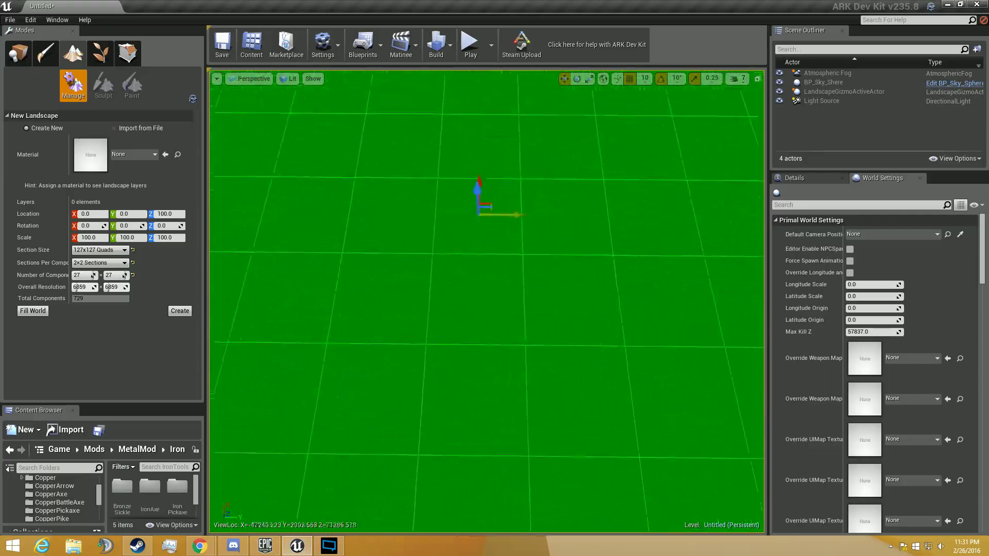
{"action": "scroll", "coordinate": [487, 301], "scroll_direction": "up", "scroll_amount": 6}
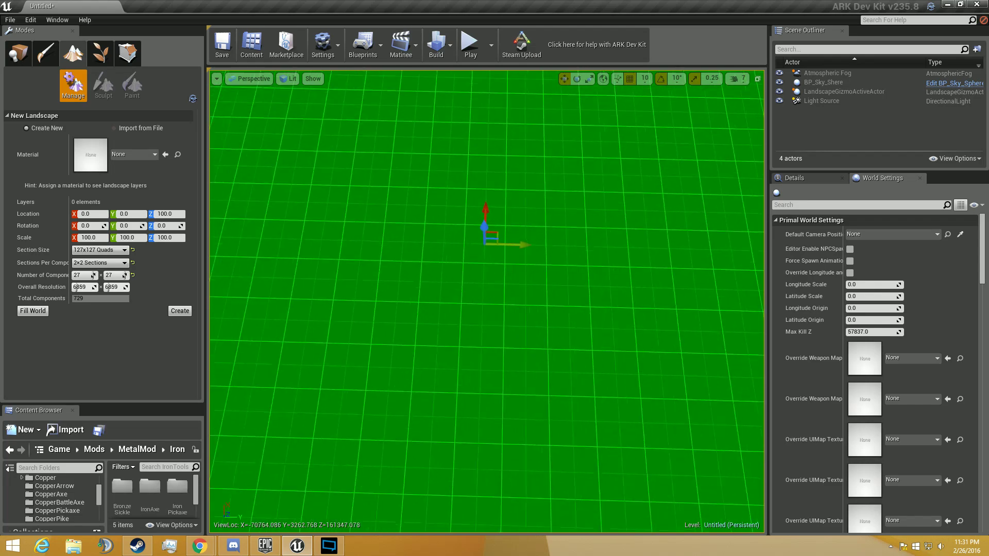
{"action": "scroll", "coordinate": [457, 243], "scroll_direction": "down", "scroll_amount": 10}
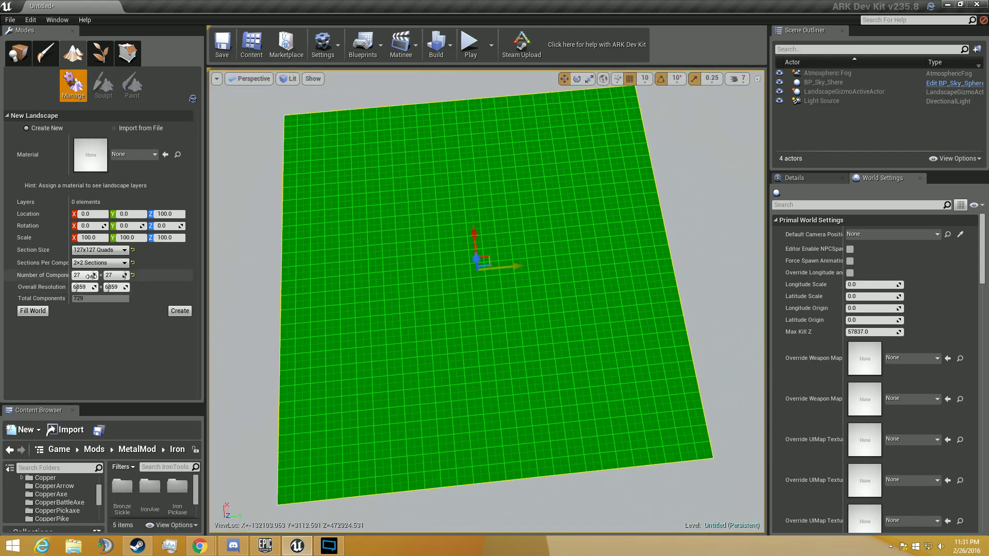
{"action": "left_click_drag", "start_coordinate": [86, 275], "coordinate": [94, 275]}
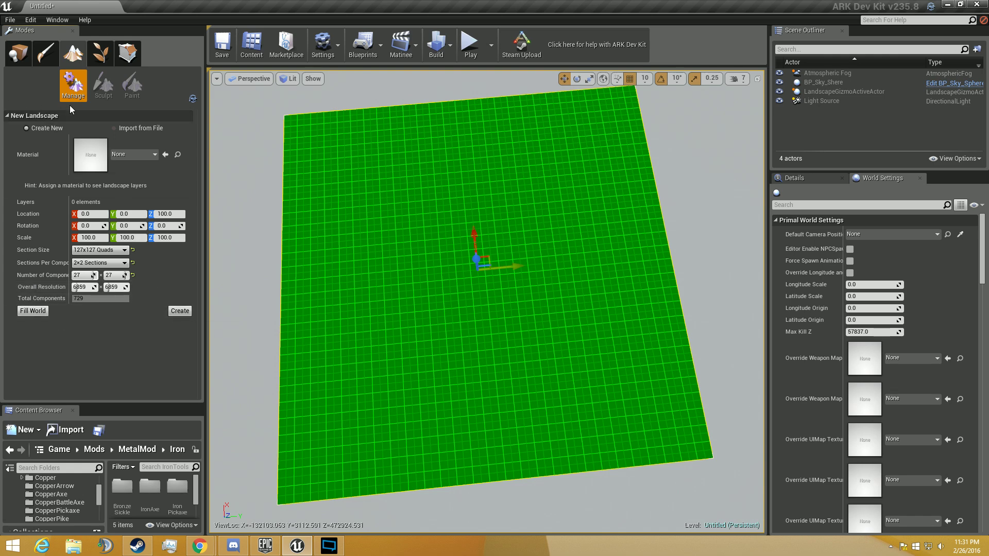
- Assign the material instance Mat_TheIslandWithMasks_Inst to the new landscape
{"action": "left_click", "coordinate": [143, 153]}
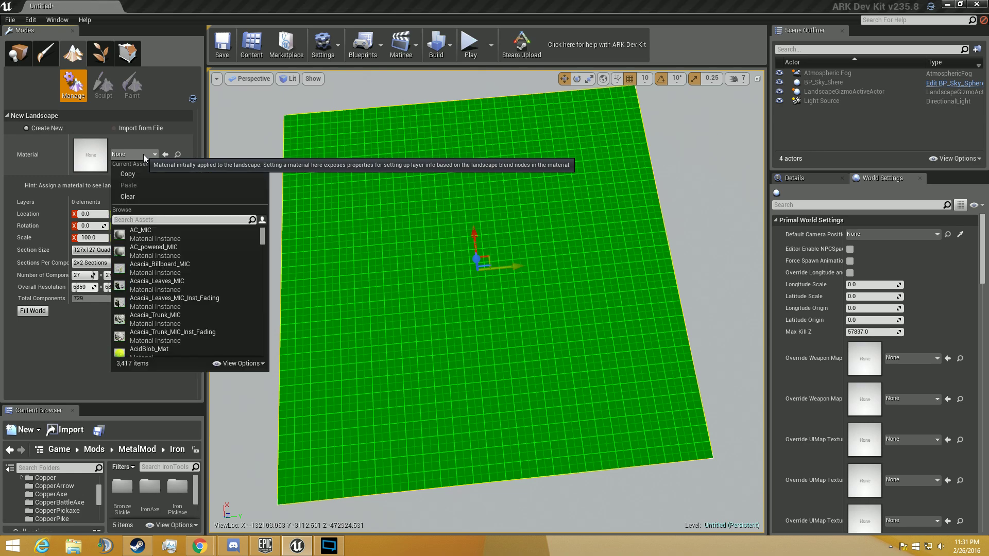
{"action": "type", "text": "Mat"}
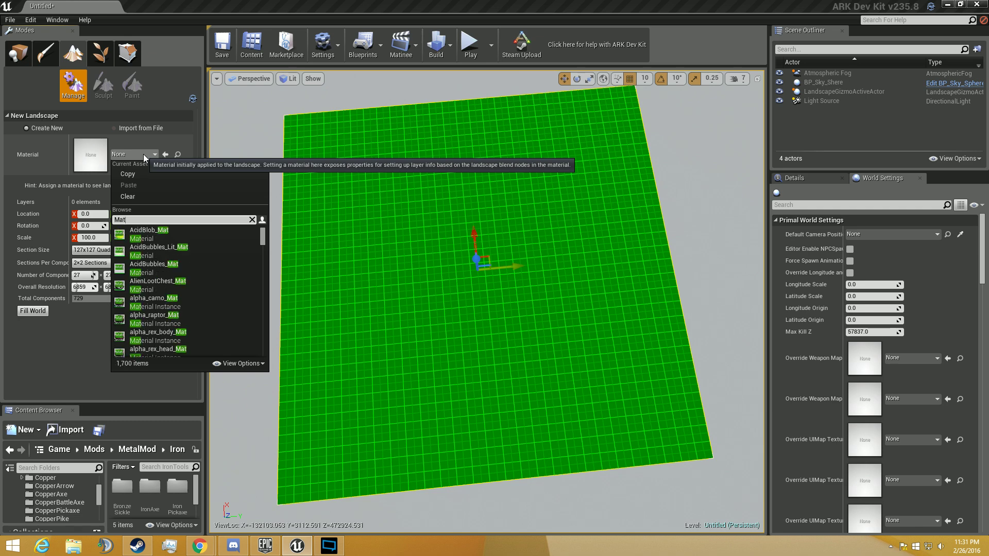
{"action": "type", "text": "_Th"}
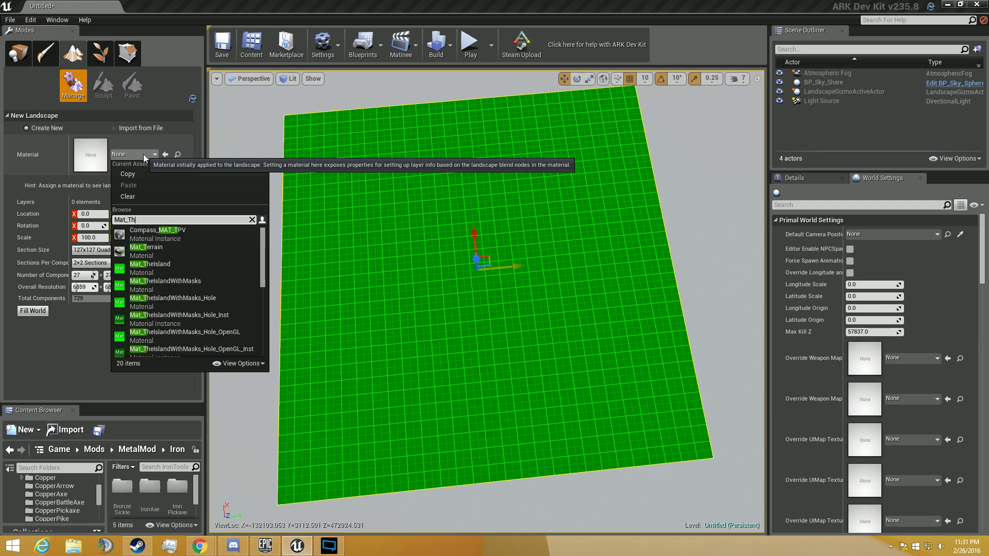
{"action": "type", "text": "eisland"}
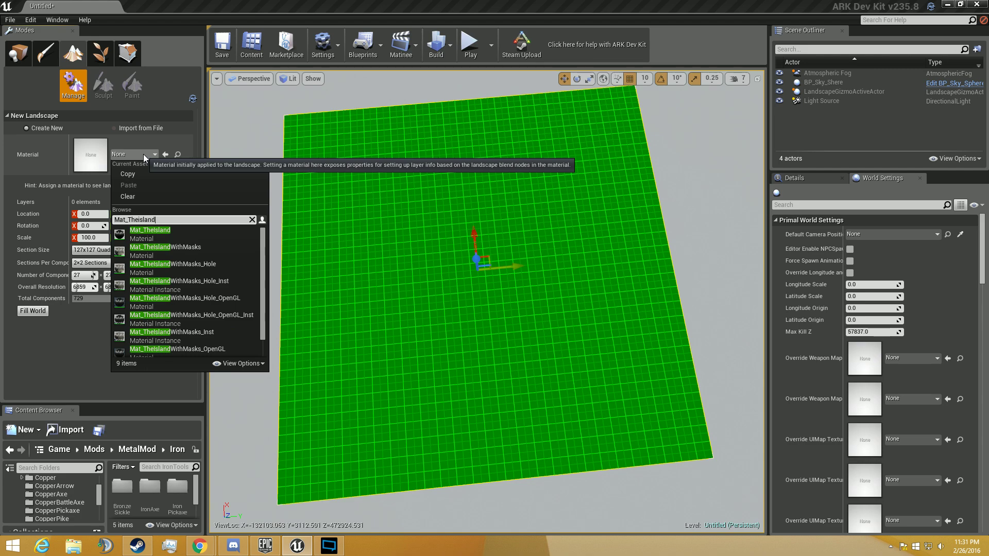
{"action": "type", "text": "withmasks"}
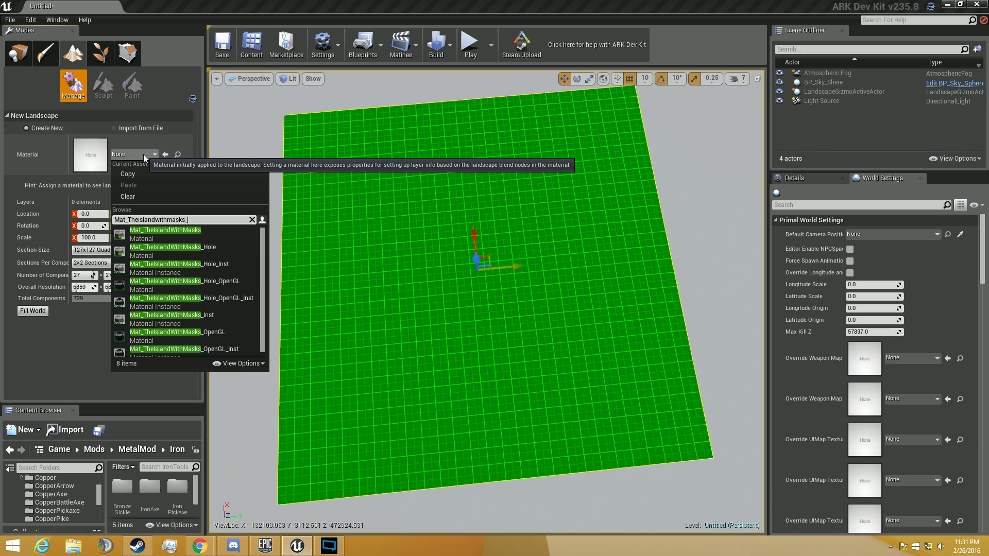
{"action": "type", "text": "_Inst"}
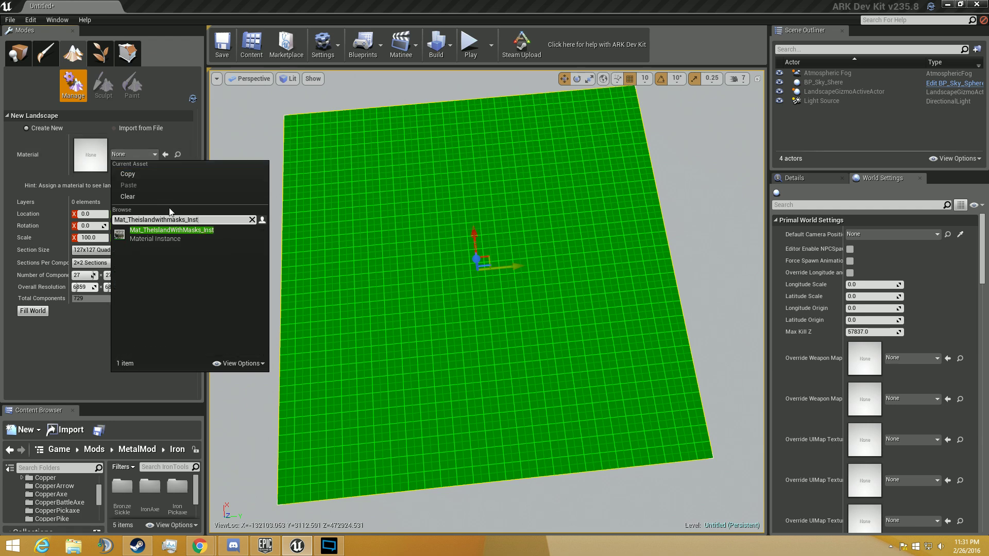
{"action": "left_click", "coordinate": [181, 236]}
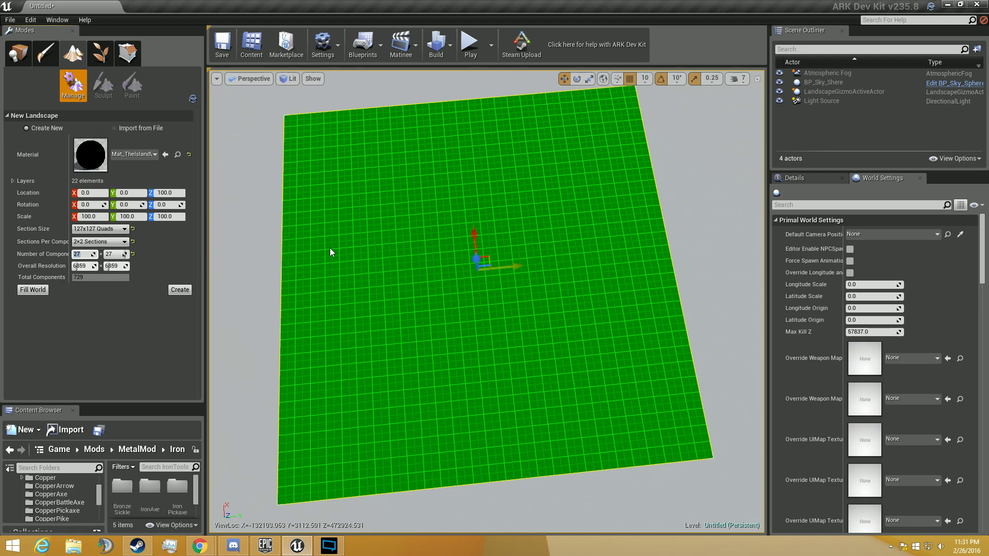
- Create the landscape with the configured settings and look over the generated terrain
{"action": "mouse_move", "coordinate": [465, 292]}
{"action": "right_mouse_down"}
{"action": "mouse_move", "coordinate": [381, 258]}
{"action": "mouse_move", "coordinate": [466, 292]}
{"action": "right_mouse_up"}
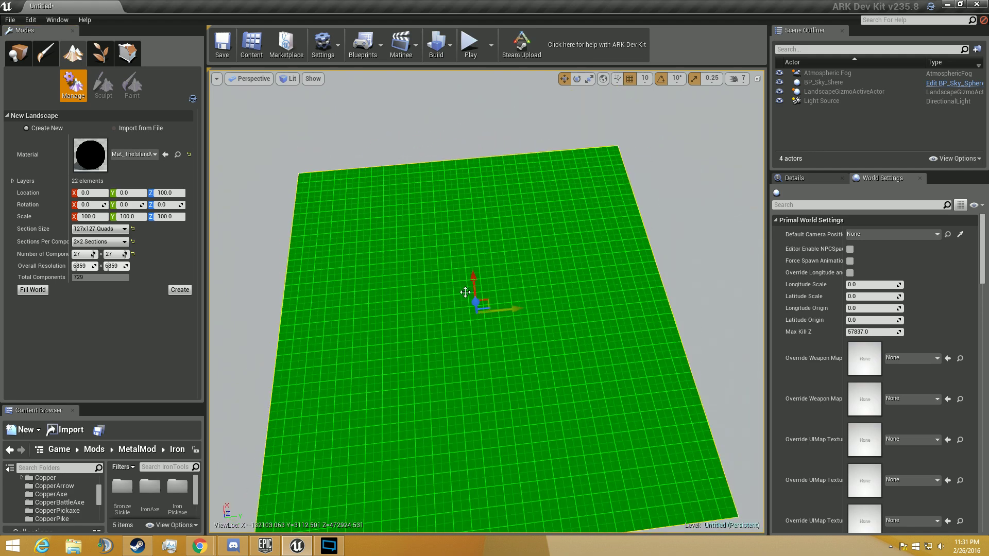
{"action": "left_click", "coordinate": [180, 291]}
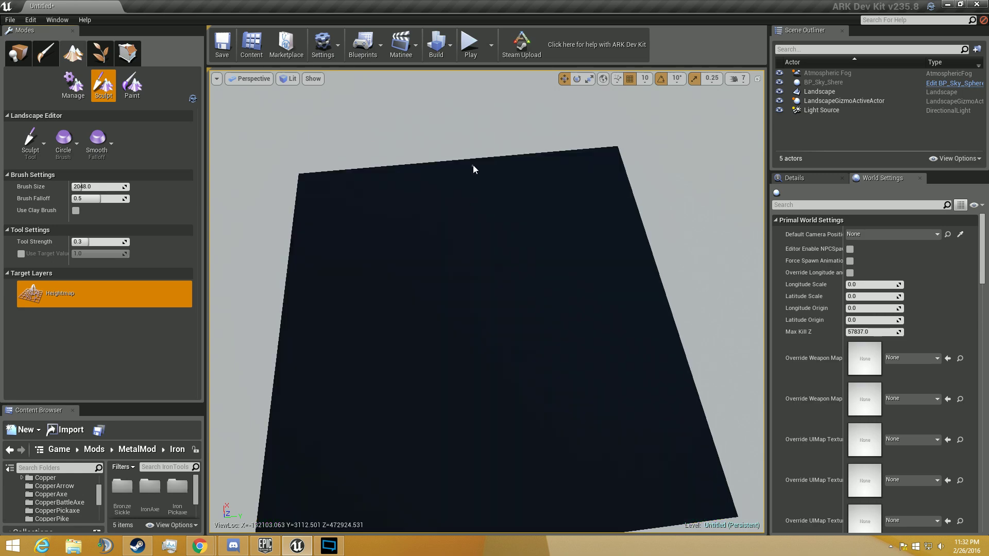
{"action": "right_click_drag", "start_coordinate": [479, 210], "coordinate": [464, 170]}
{"action": "key", "text": "w"}
{"action": "key", "text": "w"}
{"action": "scroll", "coordinate": [486, 205], "scroll_direction": "down", "scroll_amount": 8}
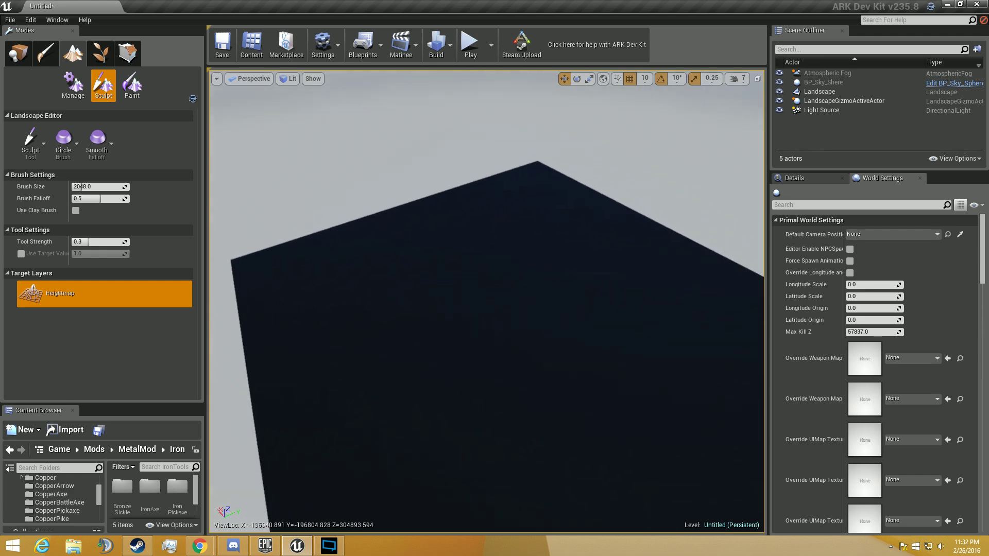
- Set the Landscape actor's Max LODLevel to 4 and turn off its Cast Static Shadow option
{"action": "left_click", "coordinate": [795, 178]}
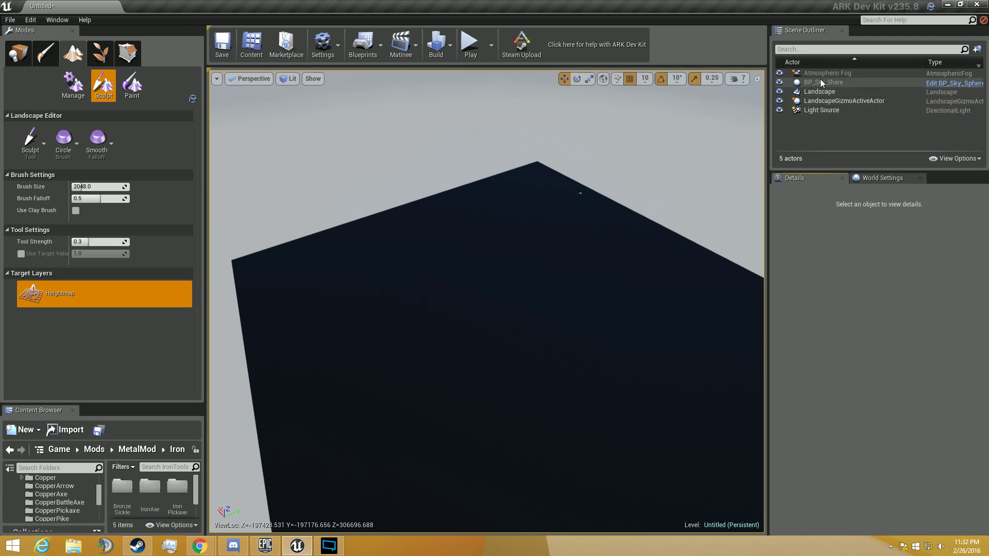
{"action": "left_click", "coordinate": [833, 91]}
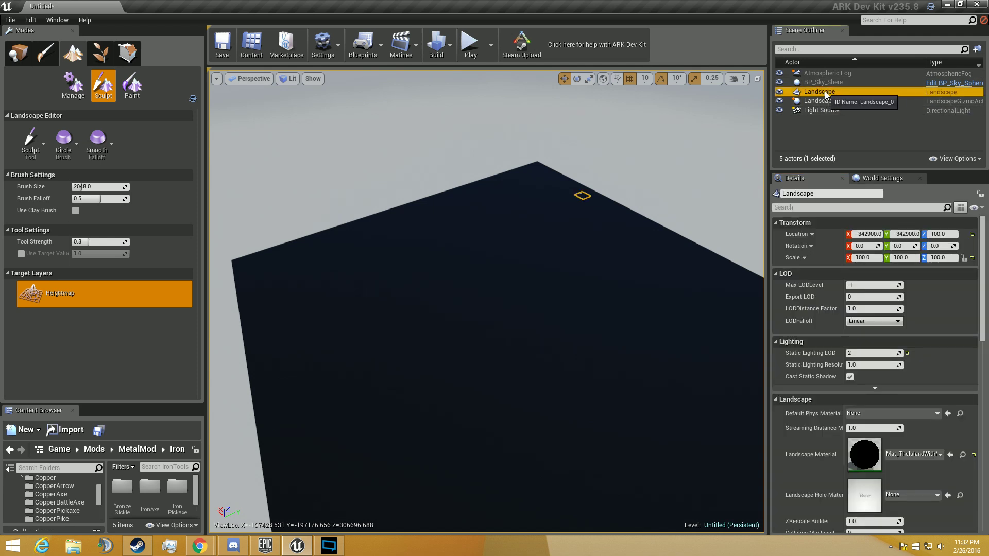
{"action": "left_click", "coordinate": [829, 170]}
{"action": "left_click", "coordinate": [819, 180]}
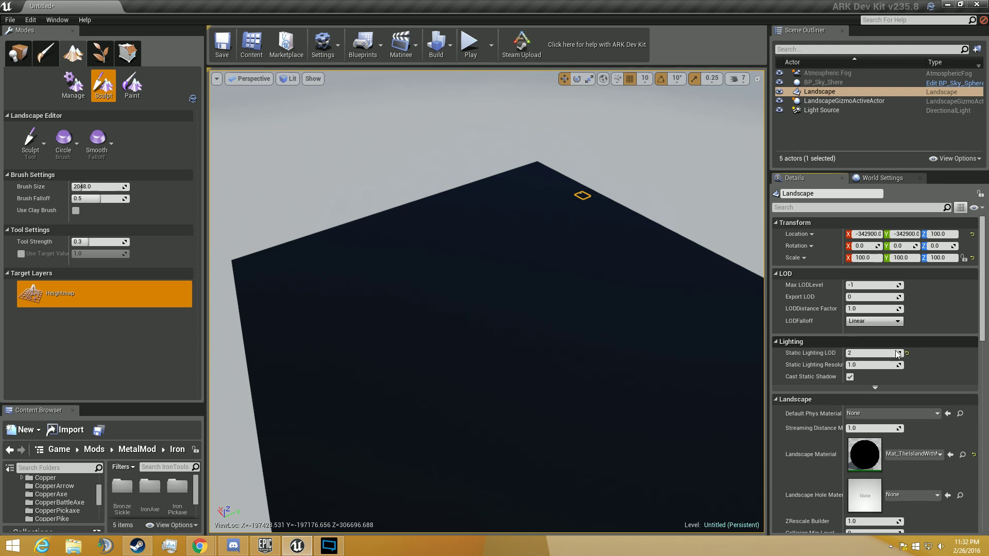
{"action": "left_click", "coordinate": [856, 285]}
{"action": "type", "text": "4"}
{"action": "key", "text": "Return"}
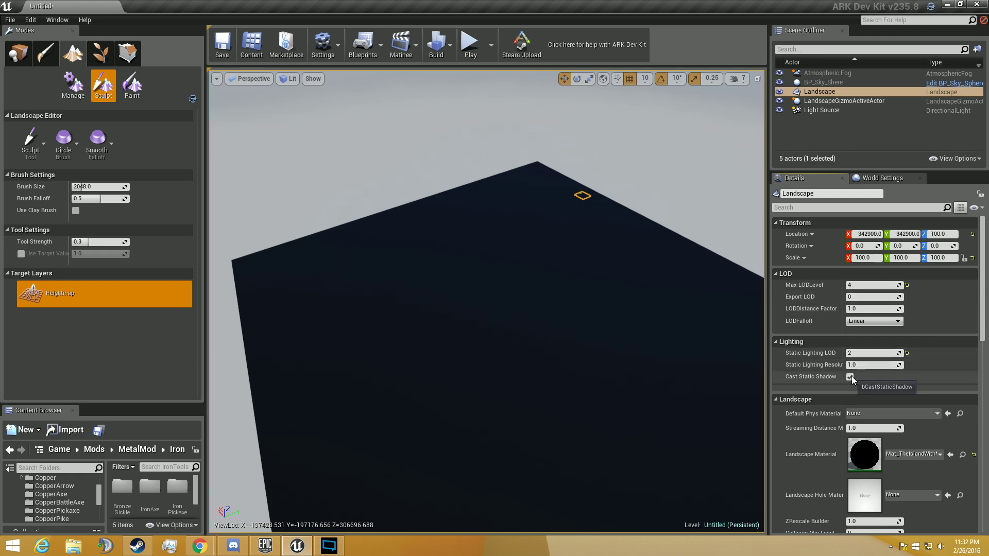
{"action": "left_click", "coordinate": [850, 377]}
- Assign the material instance Mat_TheIslandWithMasks_Hole_Inst as the landscape's hole material
{"action": "scroll", "coordinate": [874, 376], "scroll_direction": "down", "scroll_amount": 3}
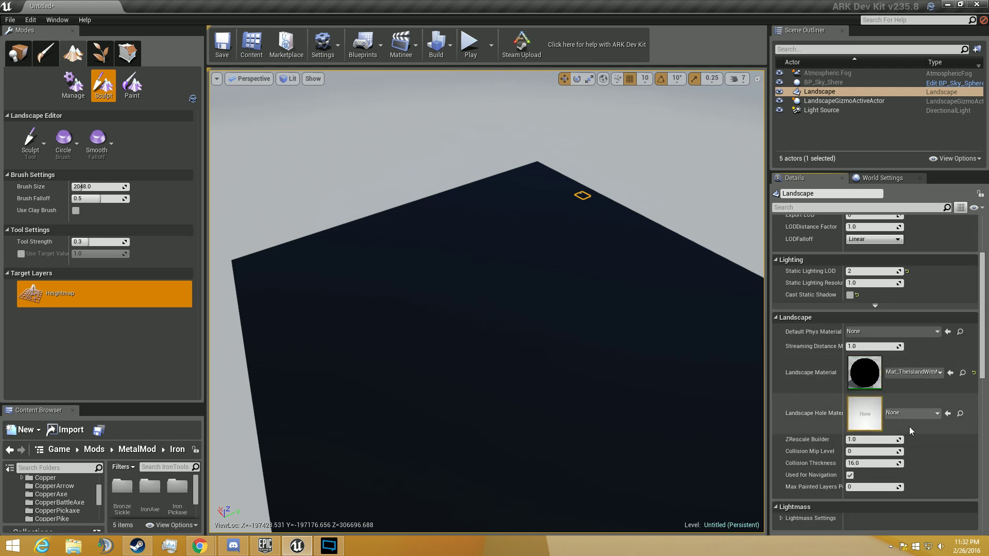
{"action": "left_click", "coordinate": [920, 414]}
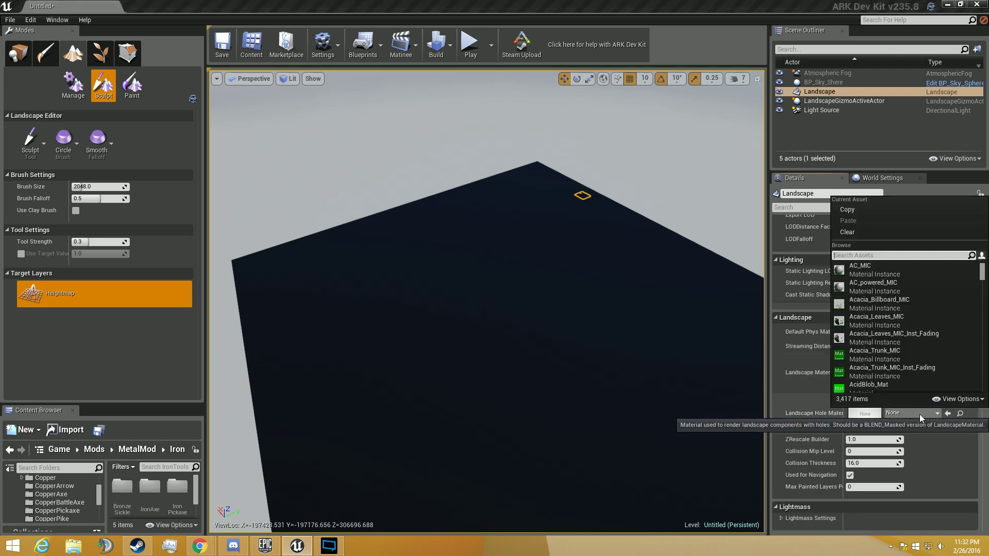
{"action": "type", "text": "Mat_"}
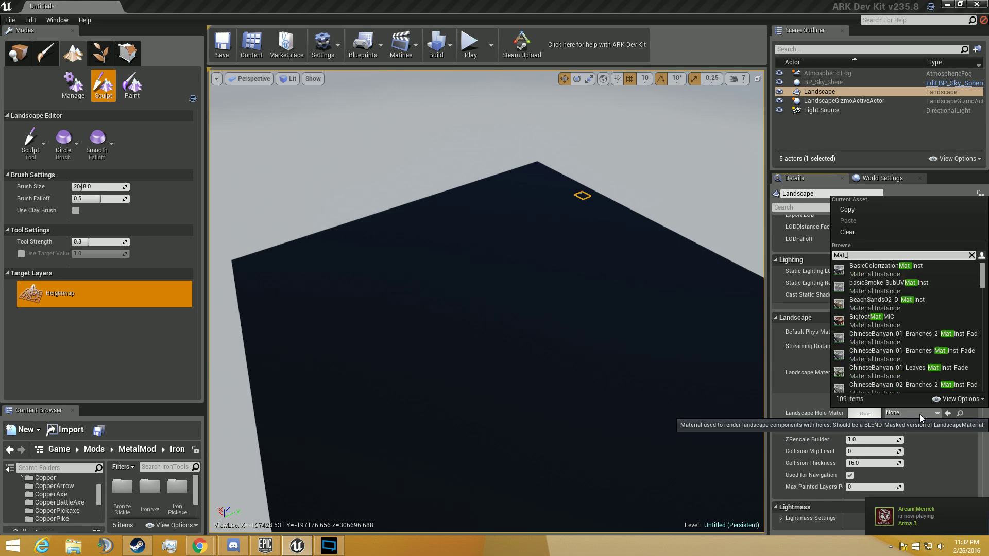
{"action": "type", "text": "theislandwithm"}
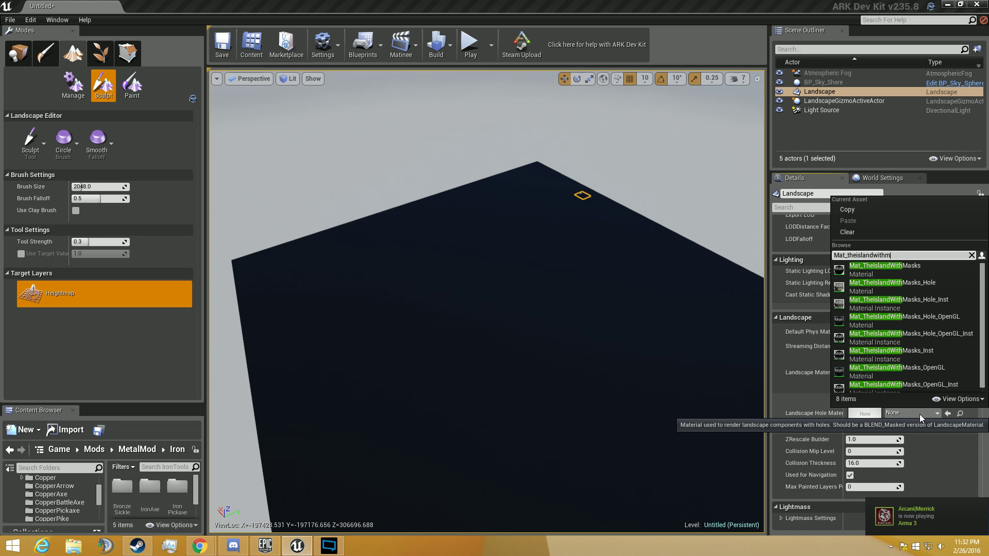
{"action": "type", "text": "asks)"}
{"action": "key", "text": "BackSpace"}
{"action": "type", "text": "_"}
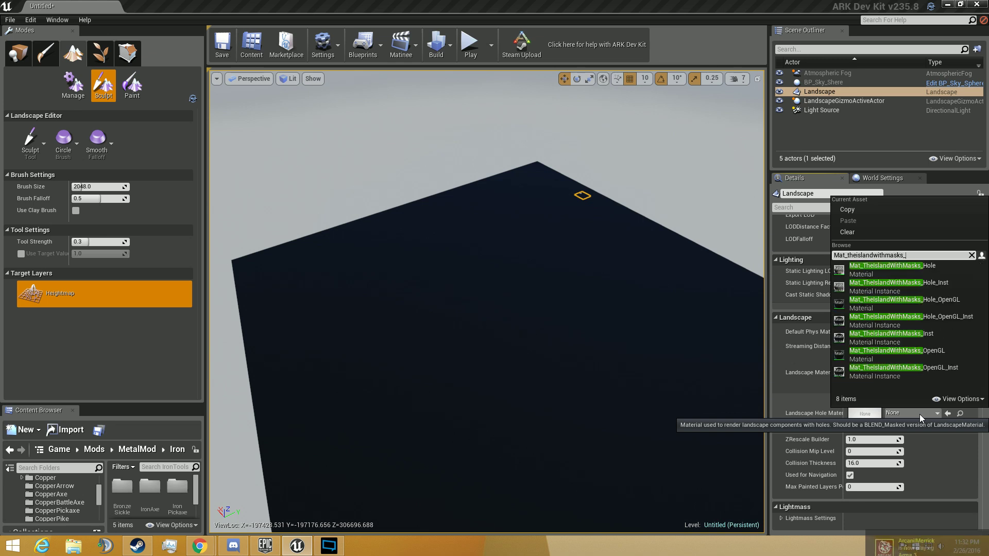
{"action": "type", "text": "Hole_"}
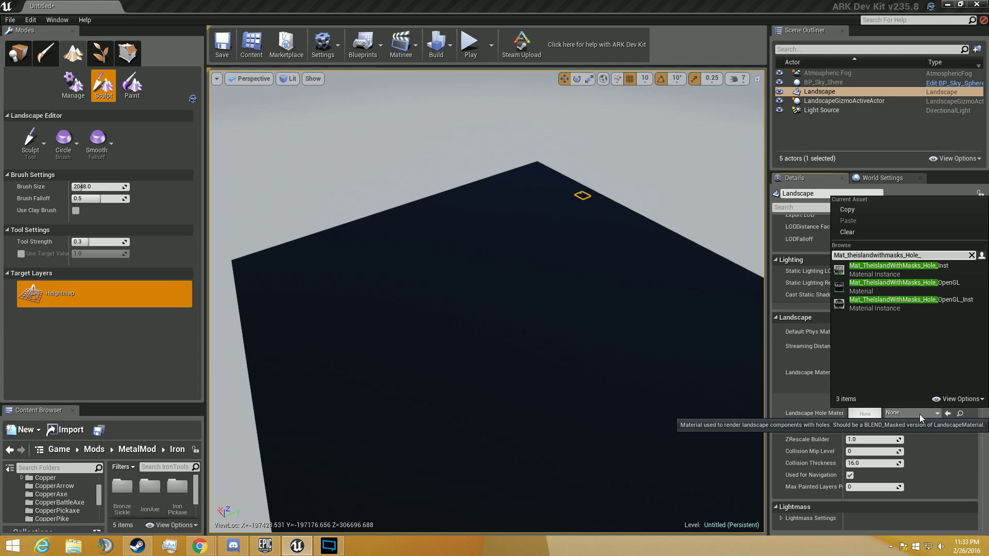
{"action": "type", "text": "Inst"}
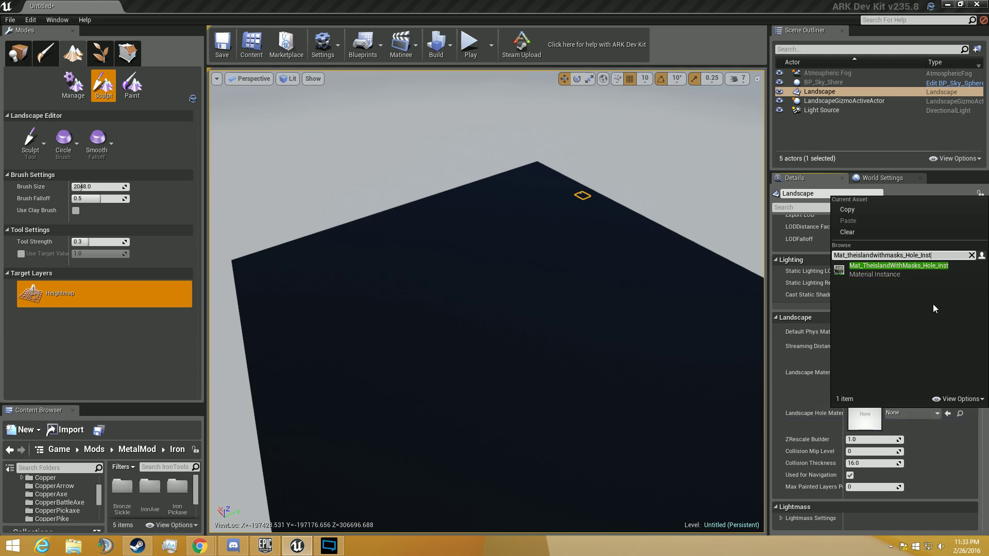
{"action": "left_click", "coordinate": [910, 273]}
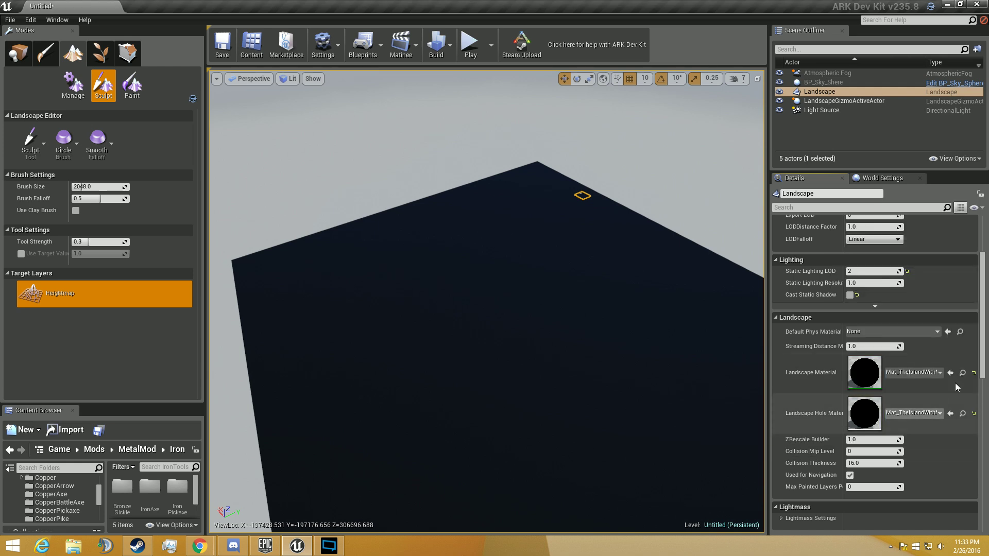
- Set the landscape's collision preset to Ground
{"action": "scroll", "coordinate": [956, 382], "scroll_direction": "down", "scroll_amount": 3}
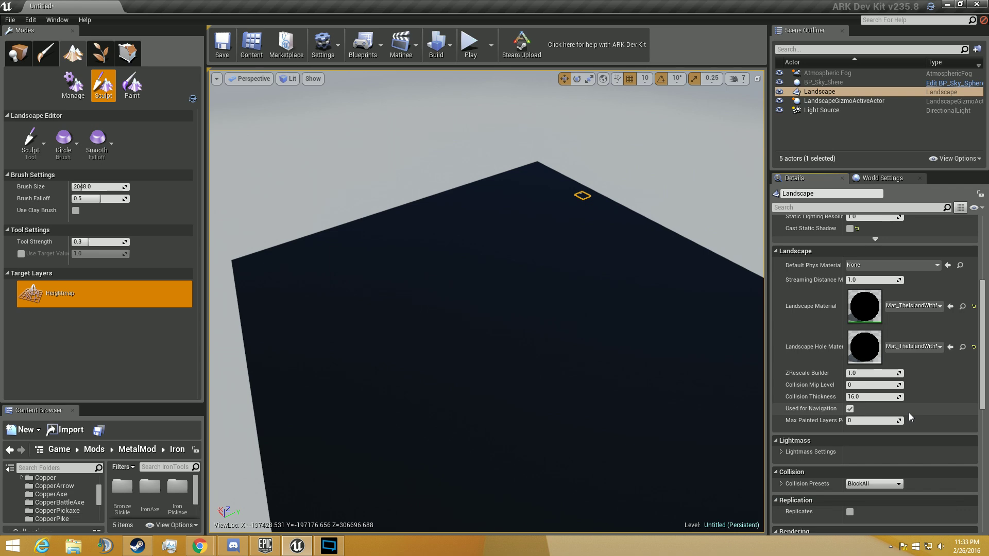
{"action": "left_click", "coordinate": [871, 482]}
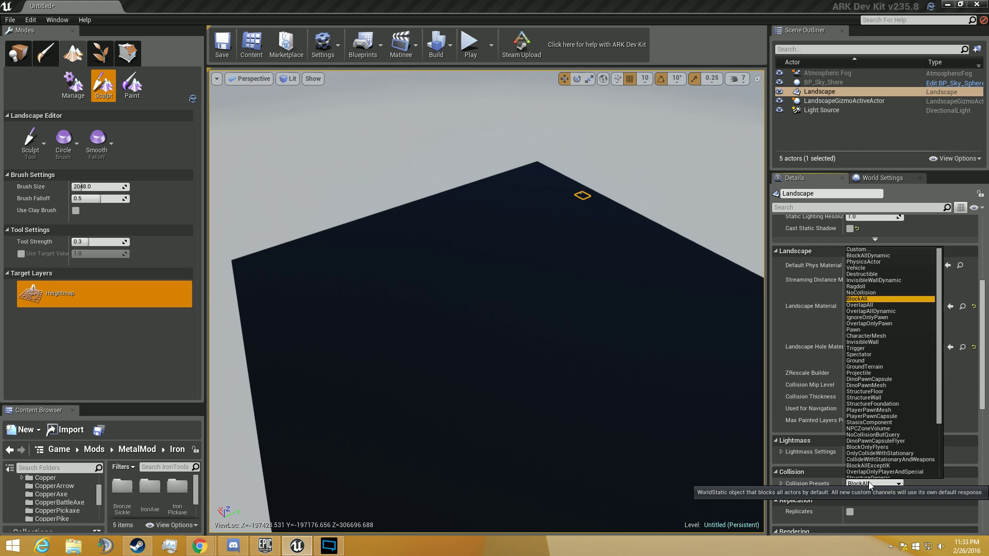
{"action": "left_click", "coordinate": [863, 361]}
{"action": "scroll", "coordinate": [876, 460], "scroll_direction": "down", "scroll_amount": 2}
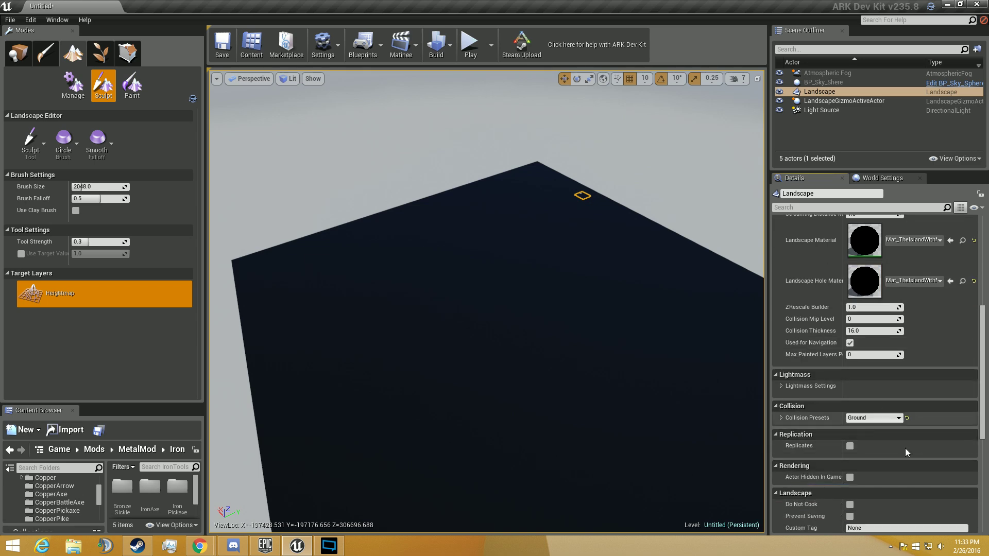
{"action": "mouse_move", "coordinate": [510, 361]}
{"action": "right_mouse_down"}
{"action": "mouse_move", "coordinate": [510, 381]}
{"action": "mouse_move", "coordinate": [539, 428]}
{"action": "right_mouse_up"}
{"action": "right_click_drag", "start_coordinate": [464, 254], "coordinate": [406, 231]}
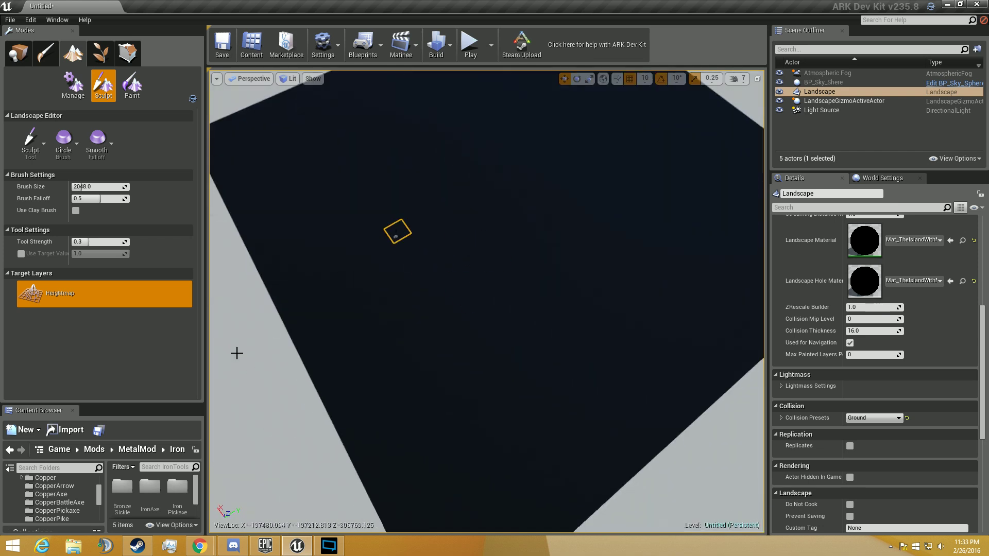
{"action": "right_click", "coordinate": [255, 370]}
{"action": "left_click", "coordinate": [252, 327]}
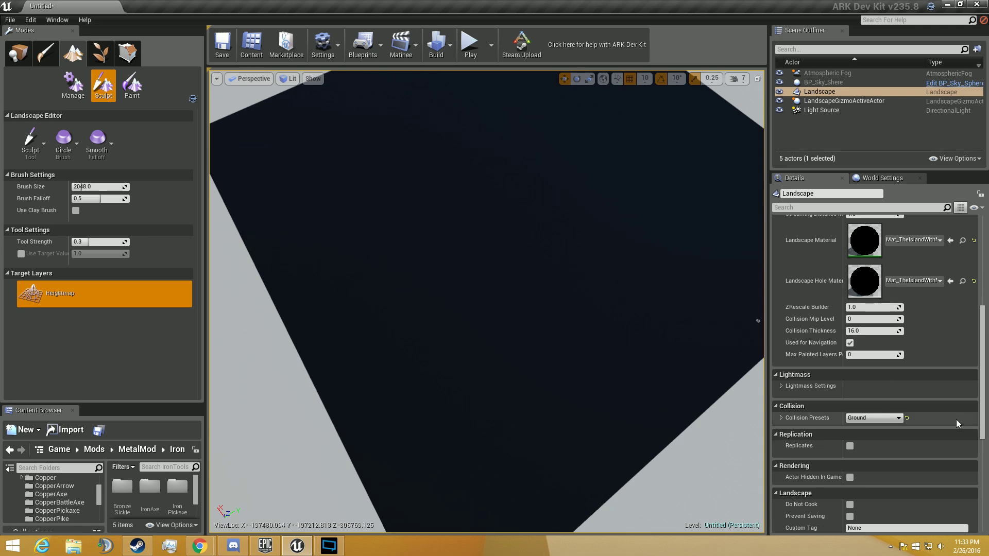
- Add one actor tag to the landscape and name it Landscape
{"action": "scroll", "coordinate": [915, 419], "scroll_direction": "down", "scroll_amount": 2}
{"action": "scroll", "coordinate": [915, 424], "scroll_direction": "down", "scroll_amount": 1}
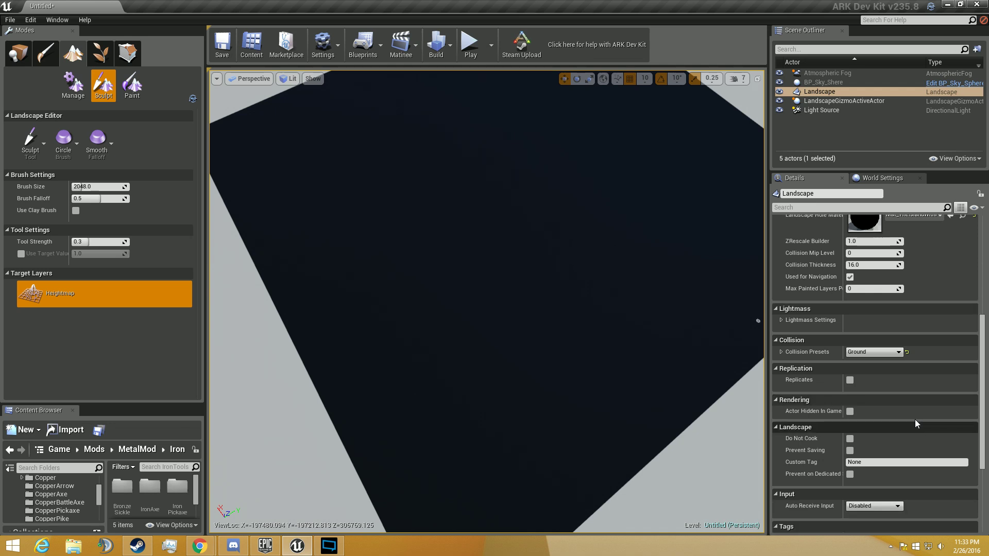
{"action": "scroll", "coordinate": [915, 424], "scroll_direction": "down", "scroll_amount": 3}
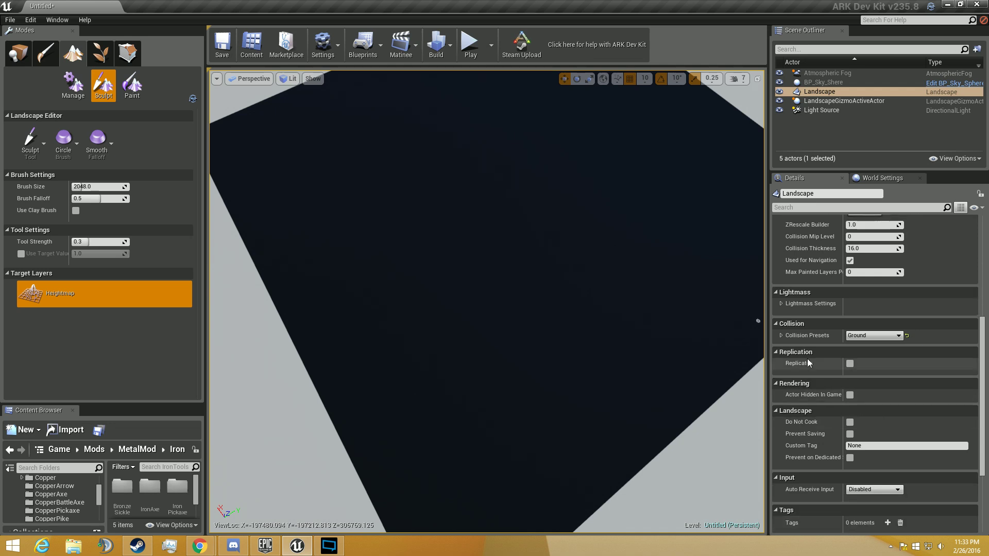
{"action": "scroll", "coordinate": [819, 416], "scroll_direction": "down", "scroll_amount": 2}
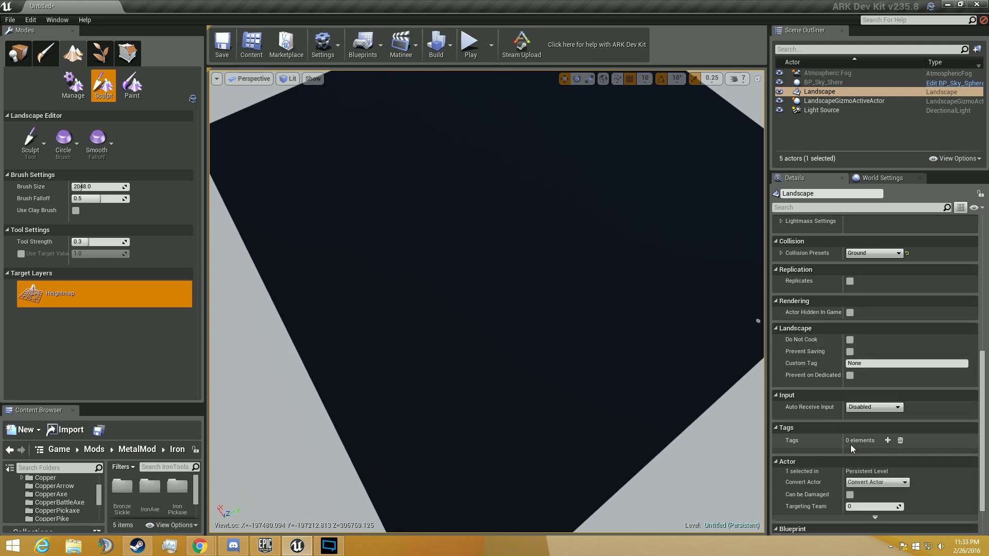
{"action": "left_click", "coordinate": [888, 441]}
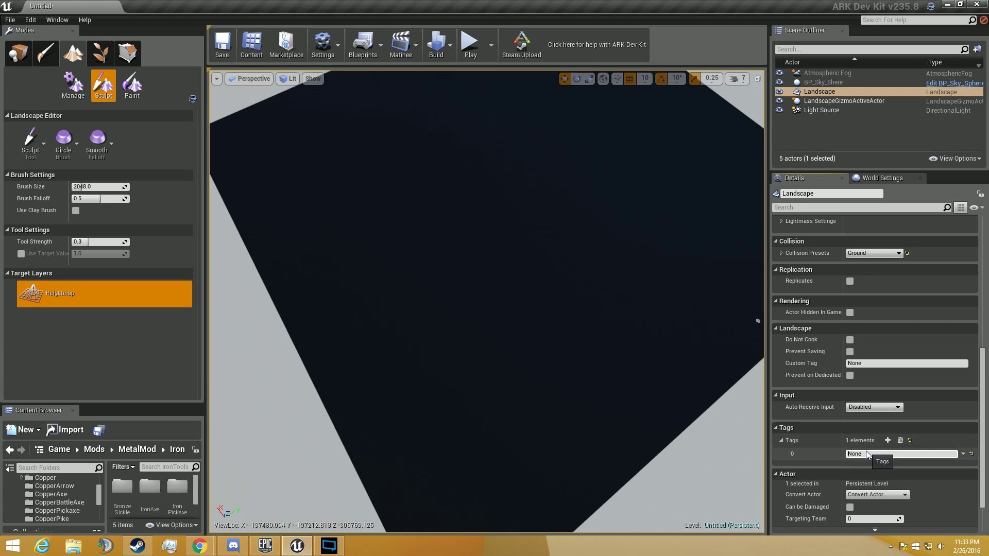
{"action": "left_click", "coordinate": [843, 455]}
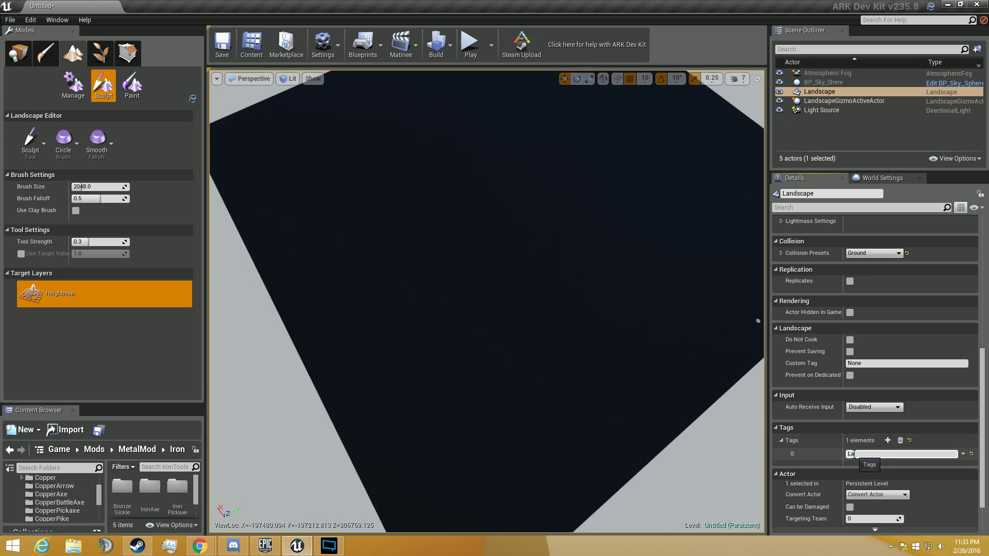
{"action": "key", "text": "Return"}
{"action": "right_click_drag", "start_coordinate": [418, 248], "coordinate": [451, 211]}
{"action": "key", "text": "s"}
{"action": "key", "text": "s"}
{"action": "key", "text": "w"}
{"action": "right_click_drag", "start_coordinate": [342, 295], "coordinate": [342, 295]}
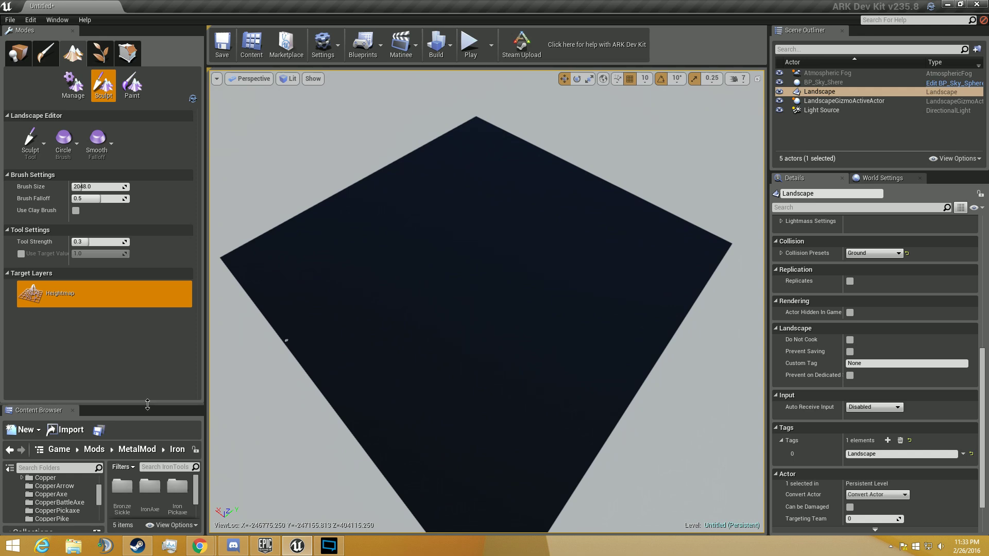
- Enlarge the Content Browser and search the entire Game folder for "dirtplane"
{"action": "left_click_drag", "start_coordinate": [147, 406], "coordinate": [51, 259]}
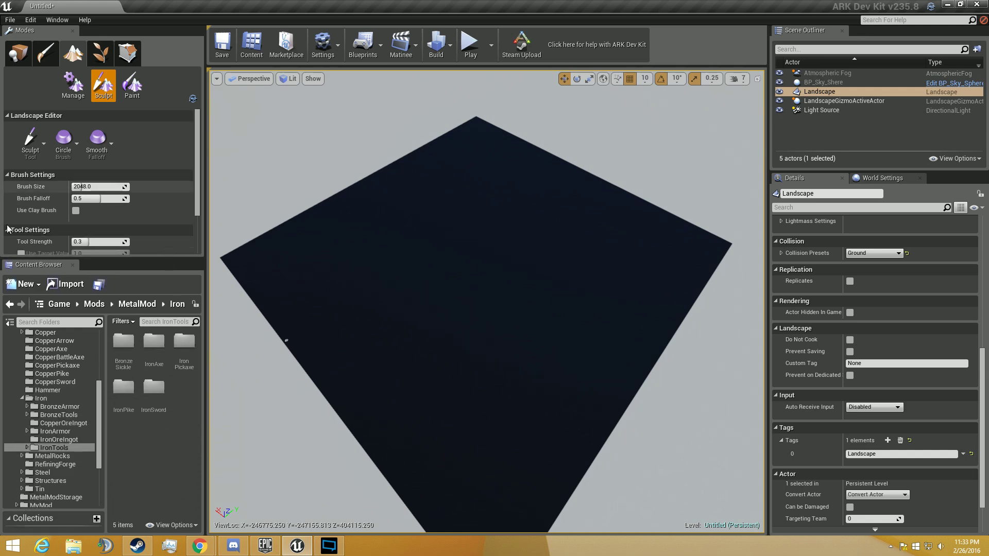
{"action": "scroll", "coordinate": [60, 336], "scroll_direction": "up", "scroll_amount": 5}
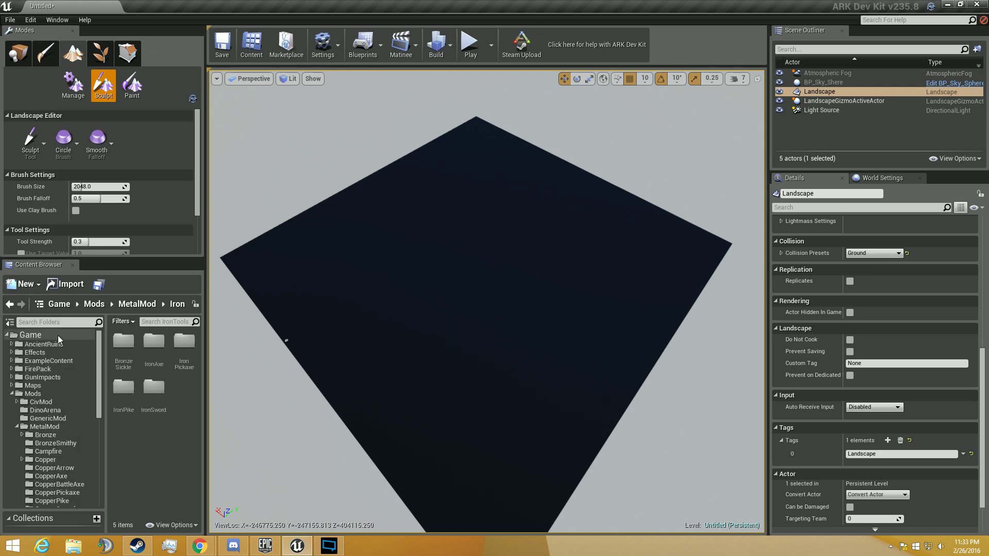
{"action": "left_click", "coordinate": [58, 335]}
{"action": "left_click", "coordinate": [161, 321]}
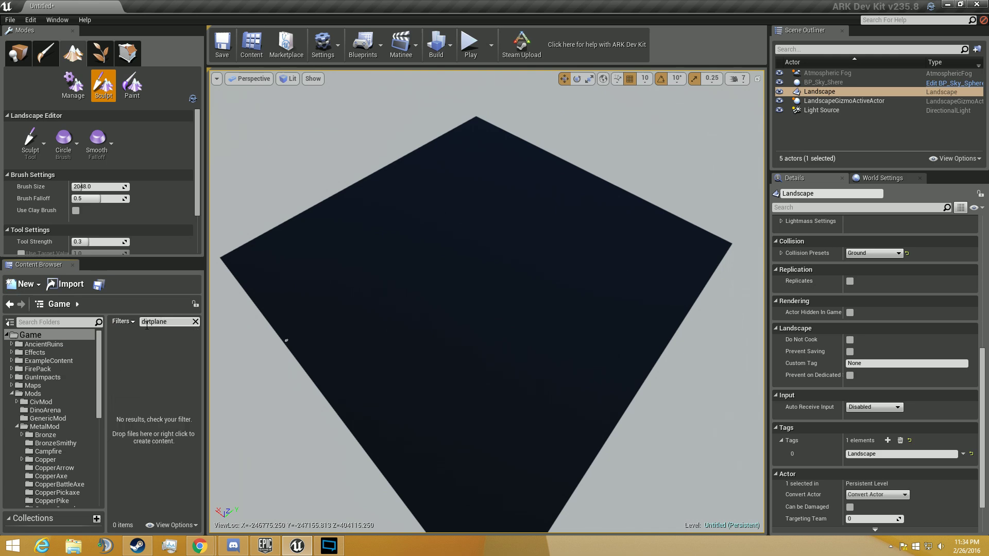
{"action": "left_click", "coordinate": [47, 336]}
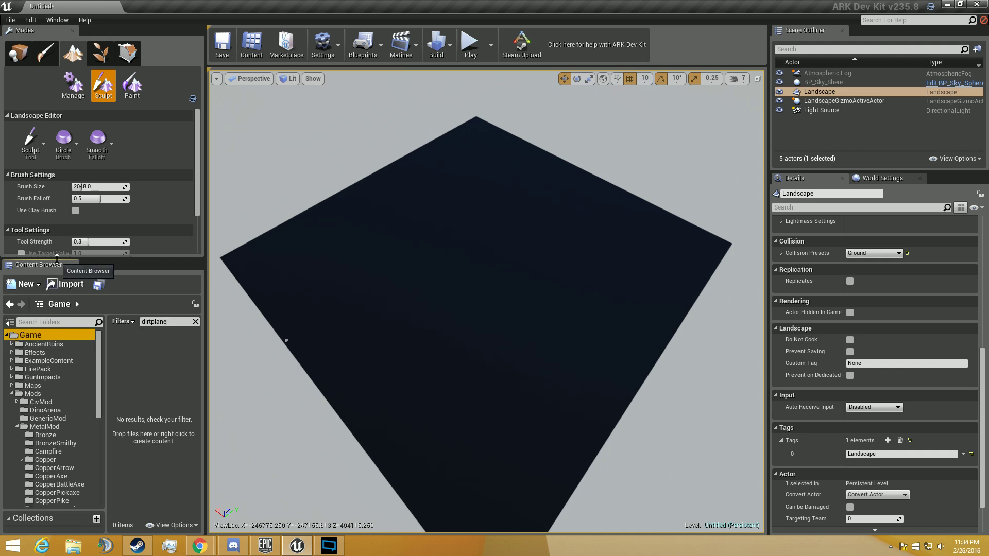
{"action": "left_click_drag", "start_coordinate": [57, 257], "coordinate": [57, 111]}
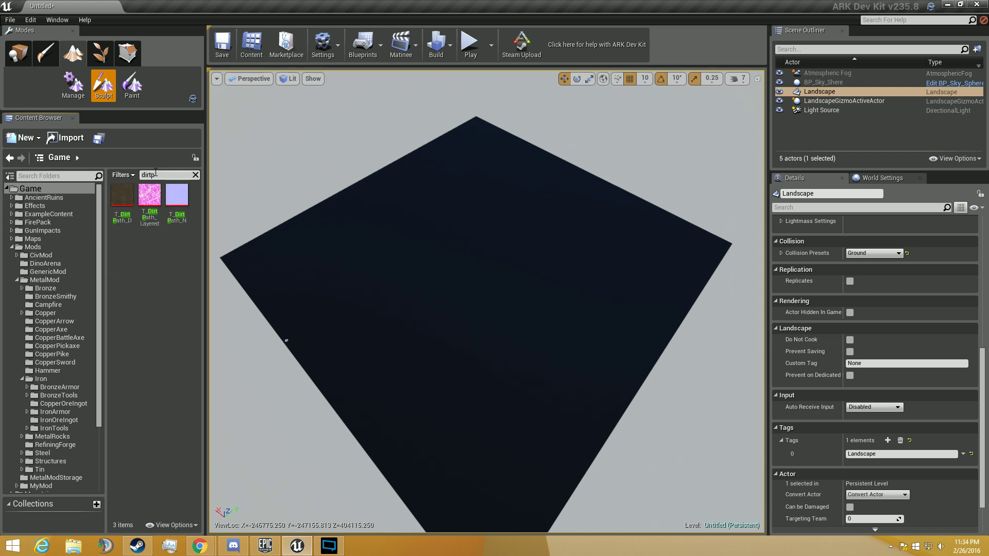
- Replace the asset search with "Plane" and look through the matching assets for a dirt plane mesh
{"action": "type", "text": "l"}
{"action": "key", "text": "BackSpace"}
{"action": "key", "text": "BackSpace"}
{"action": "key", "text": "BackSpace"}
{"action": "key", "text": "BackSpace"}
{"action": "key", "text": "BackSpace"}
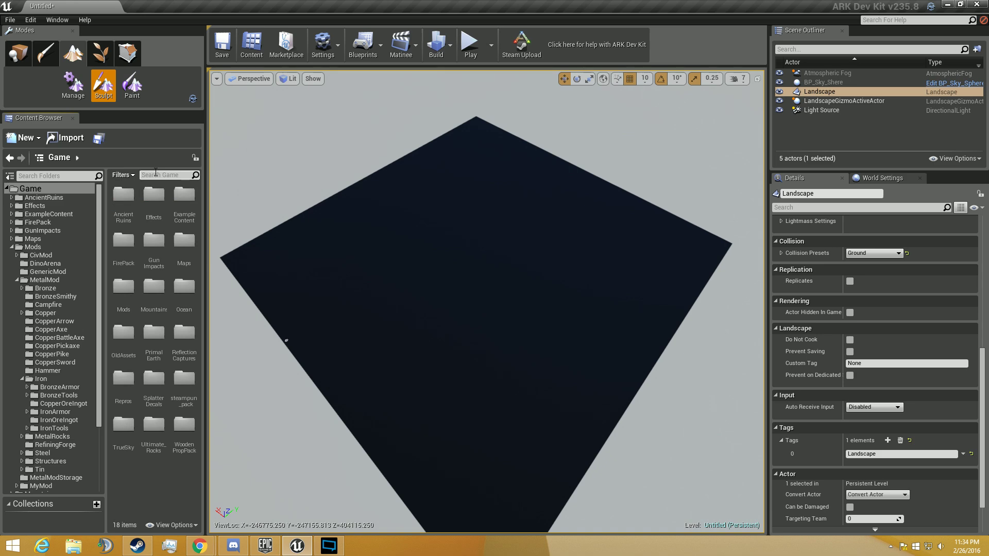
{"action": "type", "text": "Plane"}
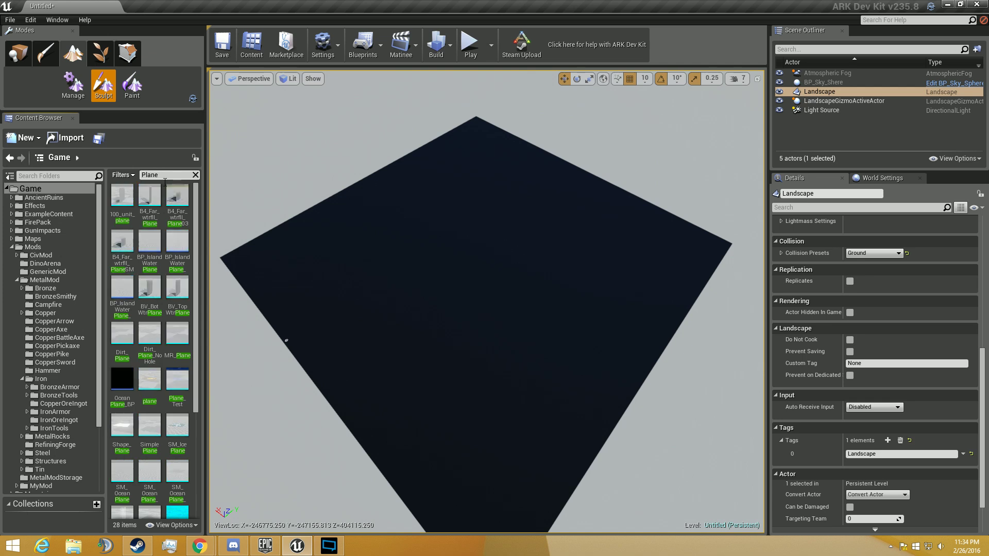
{"action": "scroll", "coordinate": [197, 394], "scroll_direction": "down", "scroll_amount": 5}
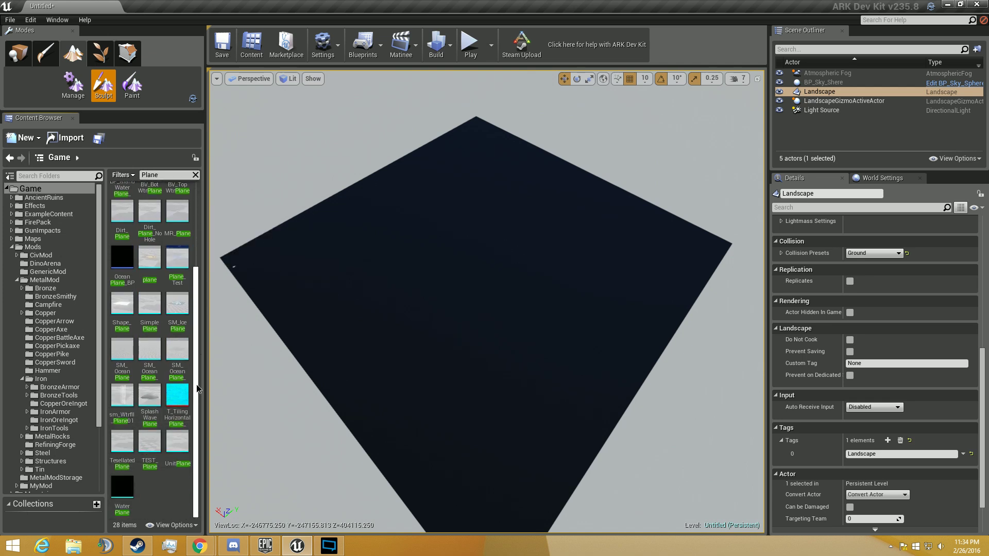
{"action": "scroll", "coordinate": [199, 371], "scroll_direction": "up", "scroll_amount": 8}
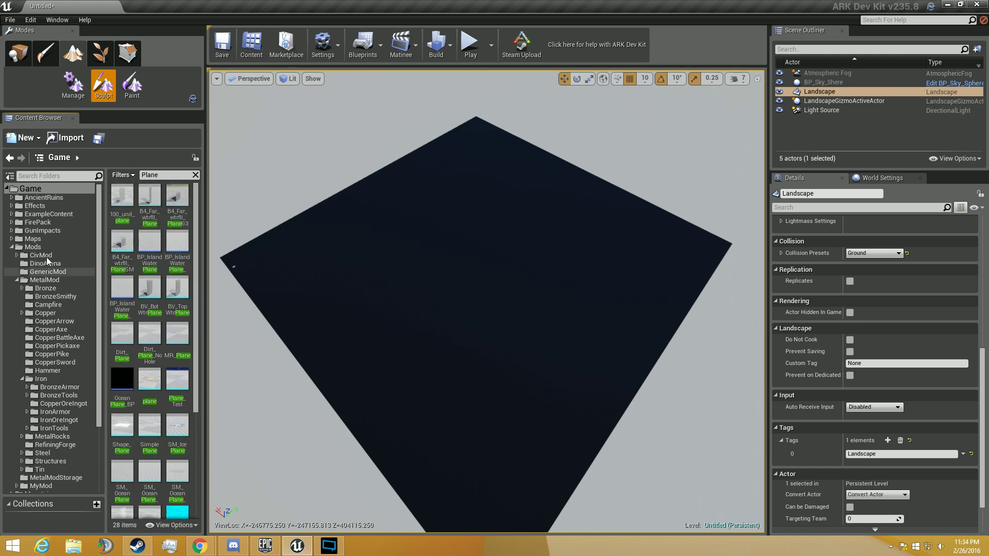
- Collapse the Mods folder and search the Game assets for "nohole" to locate the Dirt_Plane_NoHole static mesh
{"action": "left_click", "coordinate": [12, 246]}
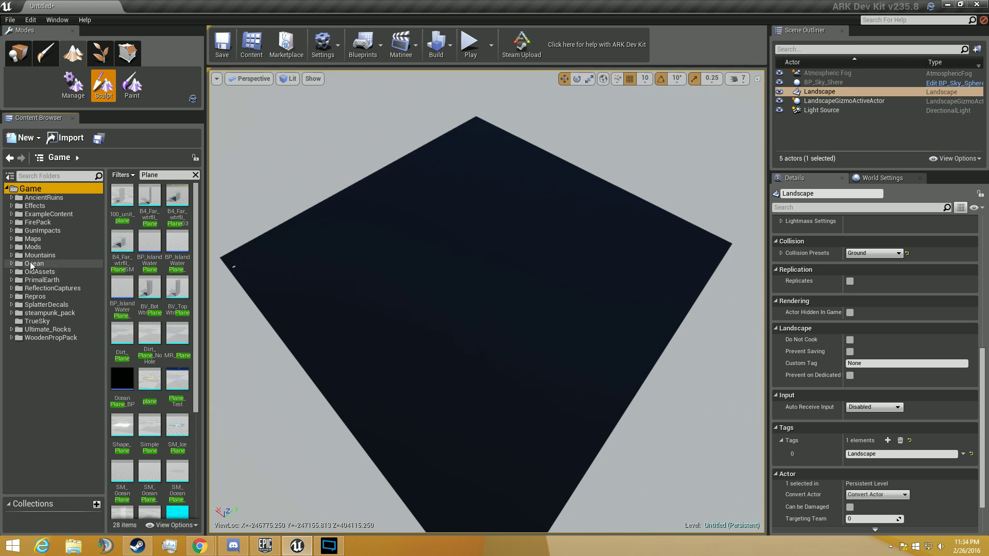
{"action": "left_click", "coordinate": [155, 175]}
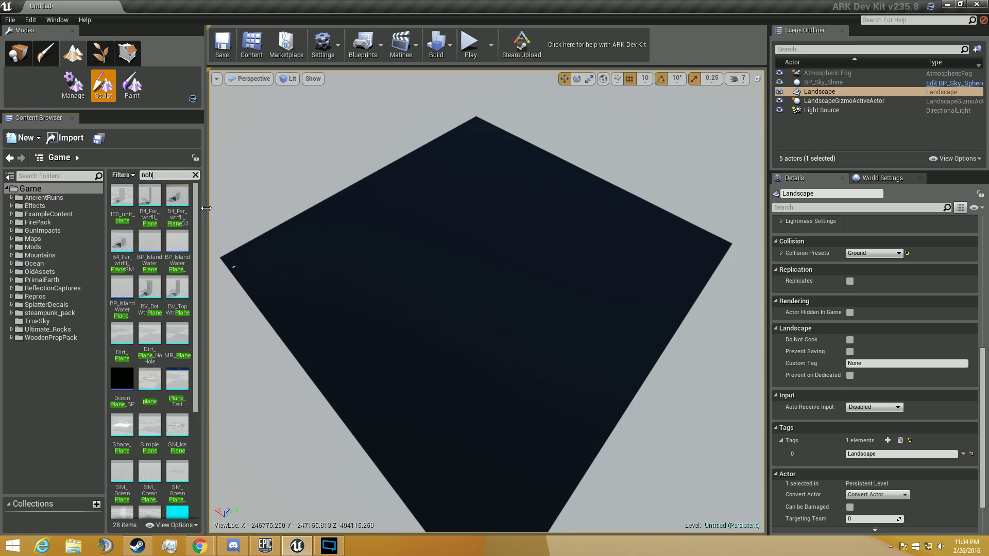
{"action": "type", "text": "nohole"}
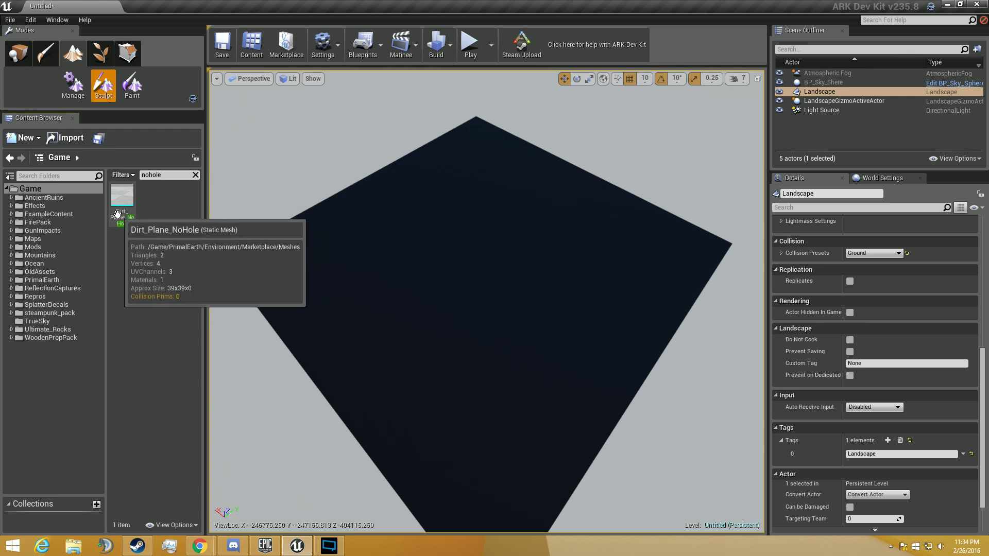
- Search the Game assets for "Dirt_plane" and place the Dirt_Plane_NoHole static mesh in the level above the landscape
{"action": "type", "text": "Dirt_plane"}
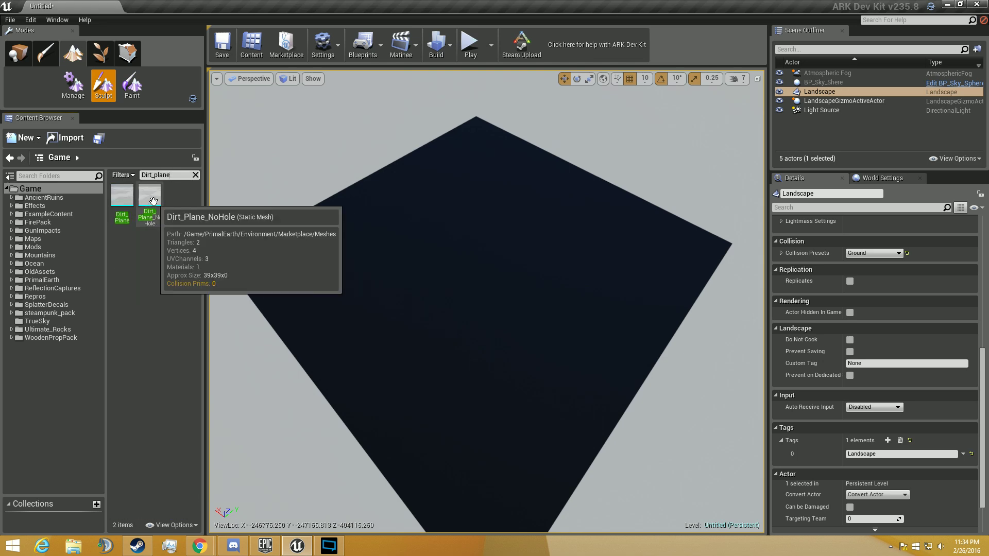
{"action": "left_click_drag", "start_coordinate": [153, 201], "coordinate": [407, 256]}
{"action": "left_click_drag", "start_coordinate": [469, 279], "coordinate": [469, 279]}
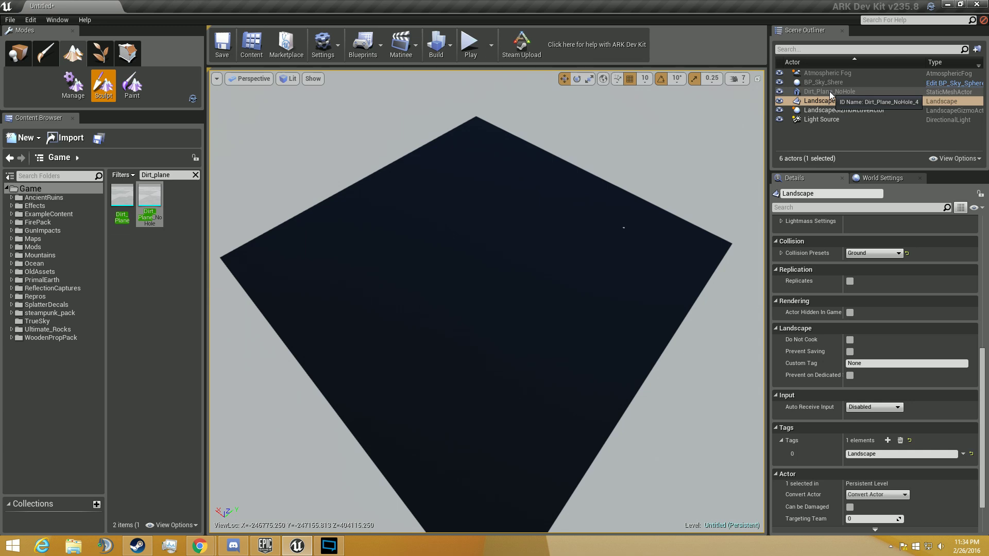
- Switch to Place mode, enlarge the Modes area, and select the Dirt_Plane_NoHole actor with its transform settings in view
{"action": "left_click", "coordinate": [18, 56]}
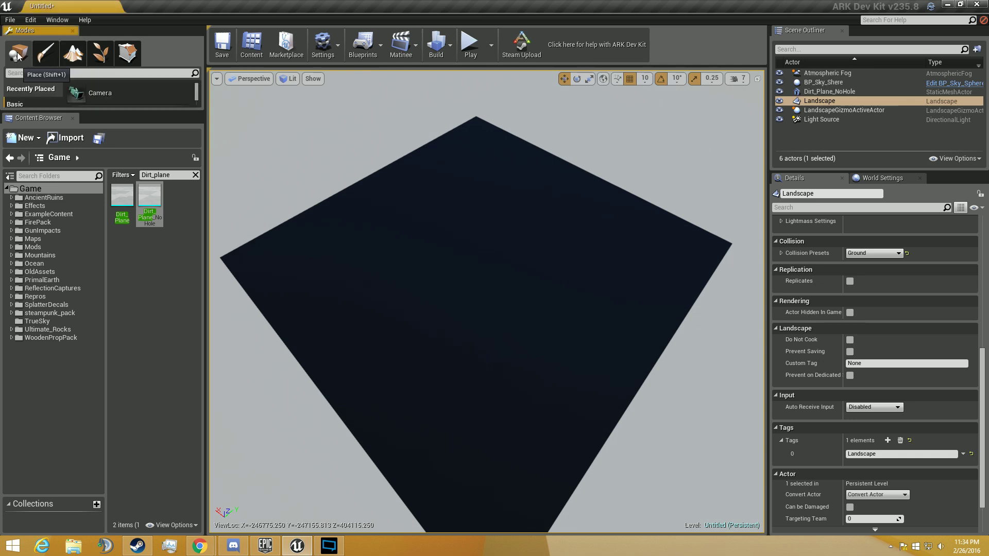
{"action": "left_click_drag", "start_coordinate": [84, 113], "coordinate": [84, 312]}
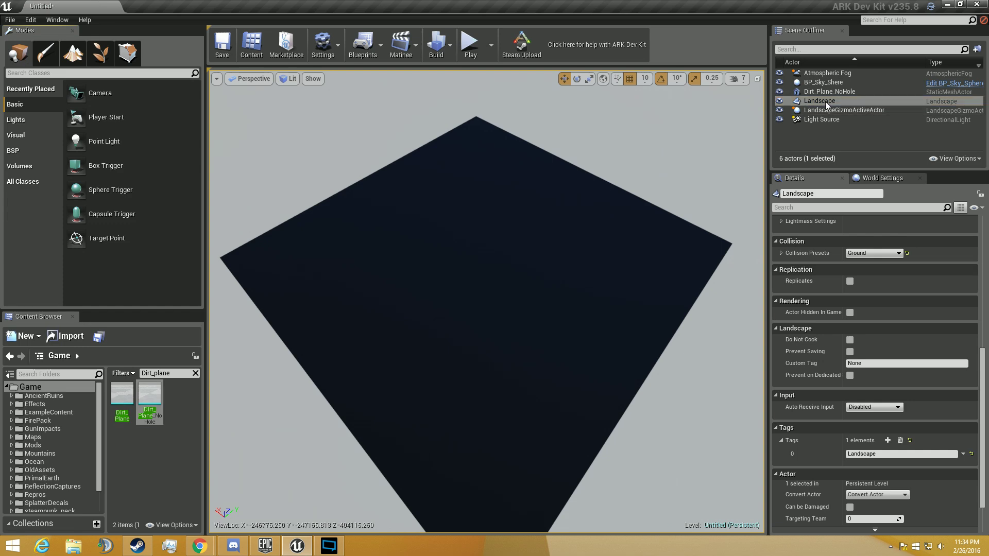
{"action": "left_click", "coordinate": [835, 91]}
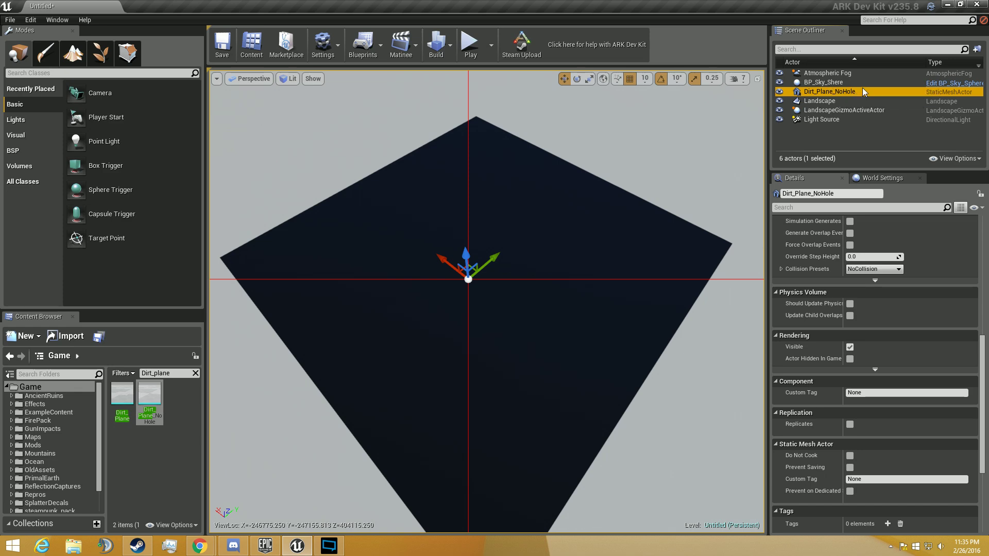
{"action": "scroll", "coordinate": [864, 270], "scroll_direction": "up", "scroll_amount": 10}
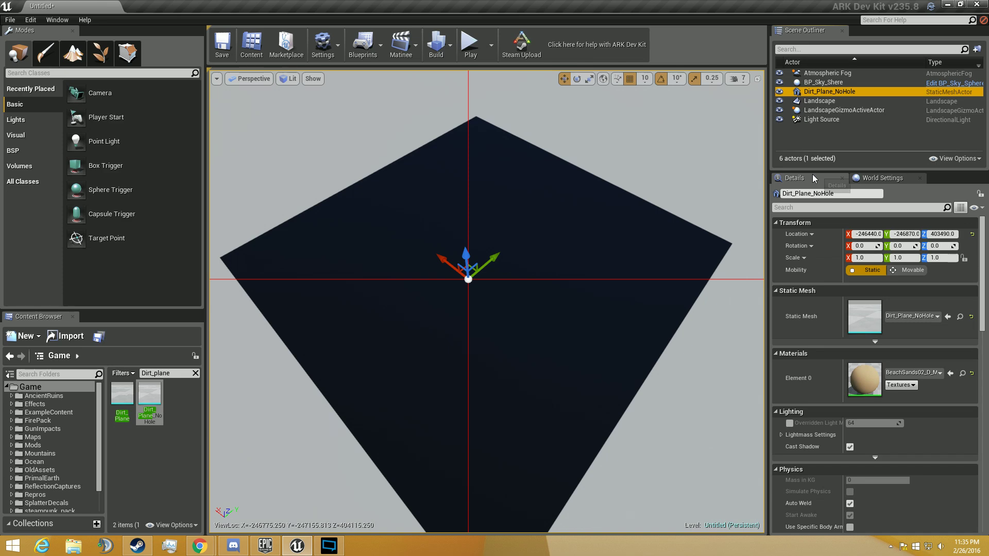
- Set the Dirt_Plane_NoHole location to X 0, Y 0 and Z 100
{"action": "left_click", "coordinate": [867, 235]}
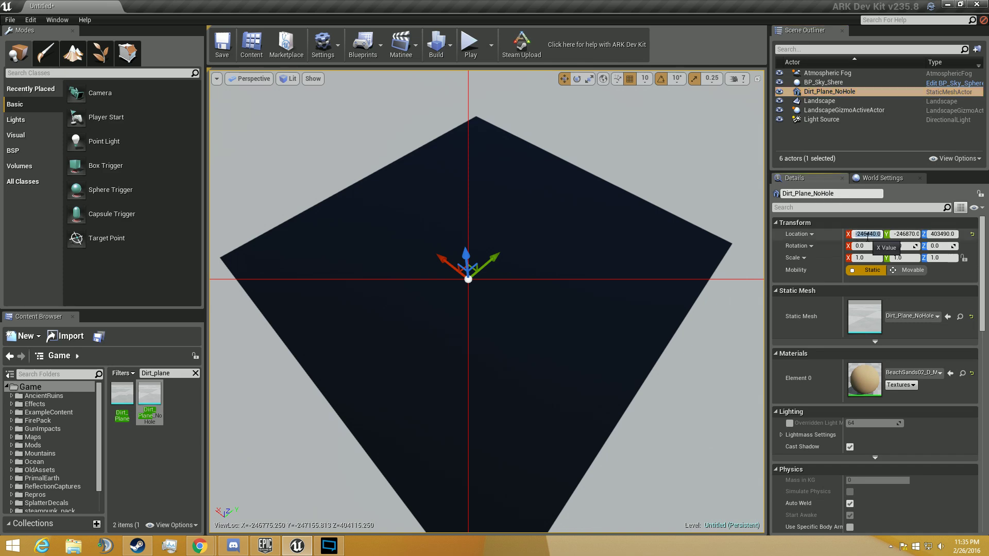
{"action": "type", "text": "0"}
{"action": "key", "text": "Tab"}
{"action": "type", "text": "0"}
{"action": "key", "text": "Tab"}
{"action": "key", "text": "Return"}
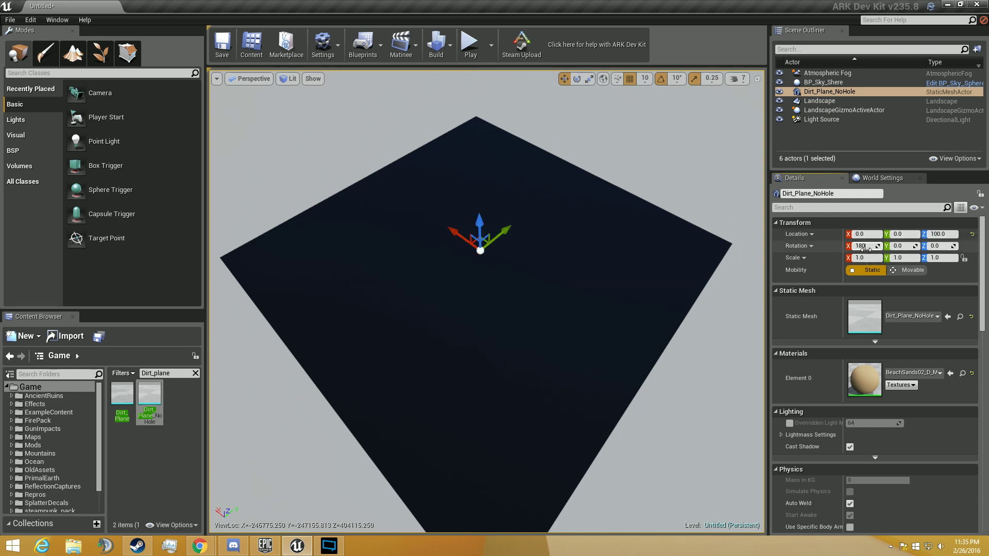
- Set the dirt plane's X rotation to -180 and its X and Y scale to 70000
{"action": "left_click", "coordinate": [864, 249]}
{"action": "type", "text": "180"}
{"action": "key", "text": "Tab"}
{"action": "left_click", "coordinate": [865, 247]}
{"action": "type", "text": "-180"}
{"action": "left_click", "coordinate": [868, 257]}
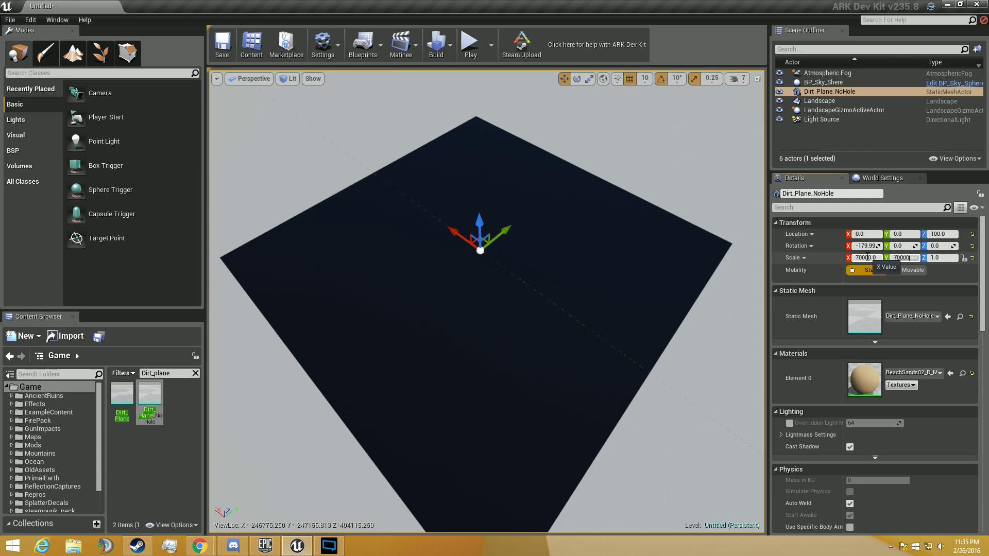
{"action": "key", "text": "Tab"}
- Examine the enlarged dirt plane and the landscape from several angles and distances
{"action": "key", "text": "s"}
{"action": "right_click_drag", "start_coordinate": [644, 330], "coordinate": [762, 248]}
{"action": "key", "text": "d"}
{"action": "key", "text": "q"}
{"action": "key", "text": "w"}
{"action": "key", "text": "a"}
{"action": "key", "text": "w"}
{"action": "right_click_drag", "start_coordinate": [459, 312], "coordinate": [270, 265]}
{"action": "key", "text": "s"}
{"action": "key", "text": "w"}
{"action": "key", "text": "w"}
{"action": "key", "text": "d"}
{"action": "right_click_drag", "start_coordinate": [451, 288], "coordinate": [709, 194]}
{"action": "key", "text": "w"}
{"action": "key", "text": "w"}
{"action": "key", "text": "a"}
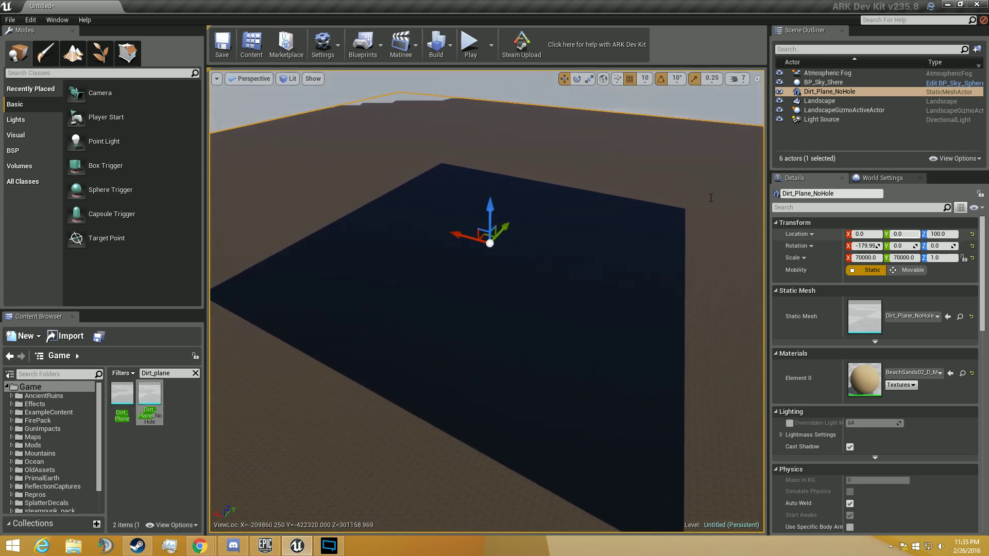
- Try a Z scale of 0 on the dirt plane and set it back to 1
{"action": "left_click", "coordinate": [941, 258]}
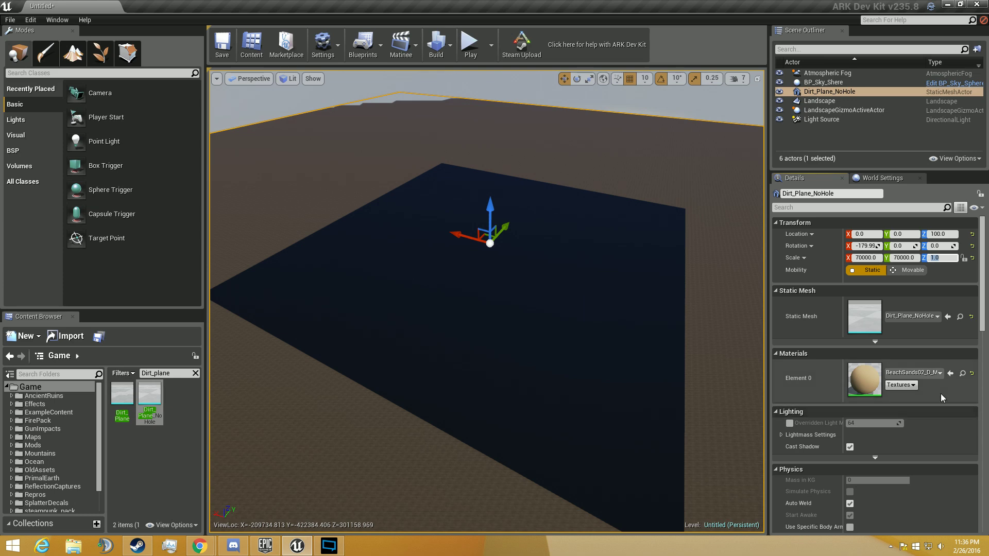
{"action": "type", "text": "0"}
{"action": "key", "text": "Return"}
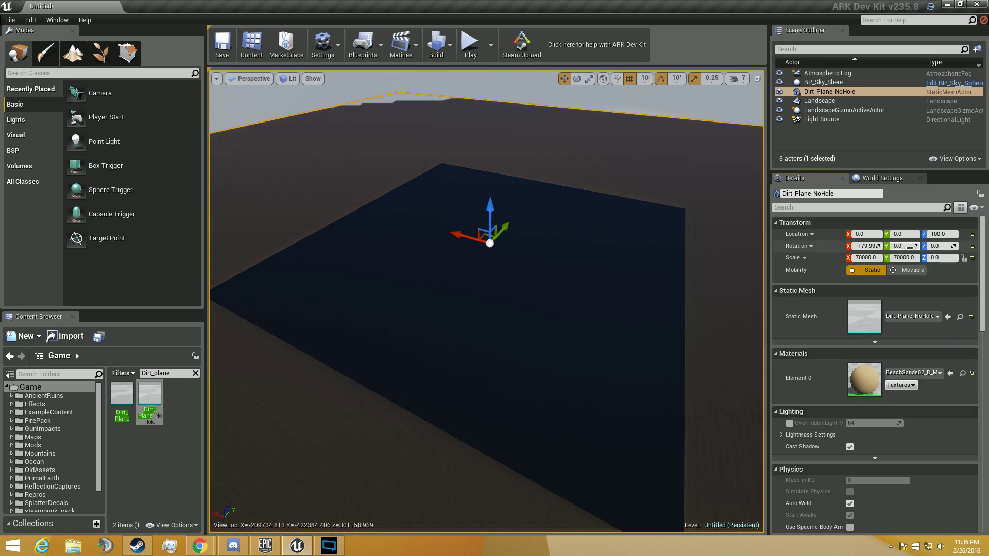
{"action": "left_click", "coordinate": [946, 258]}
{"action": "type", "text": "1"}
{"action": "key", "text": "Return"}
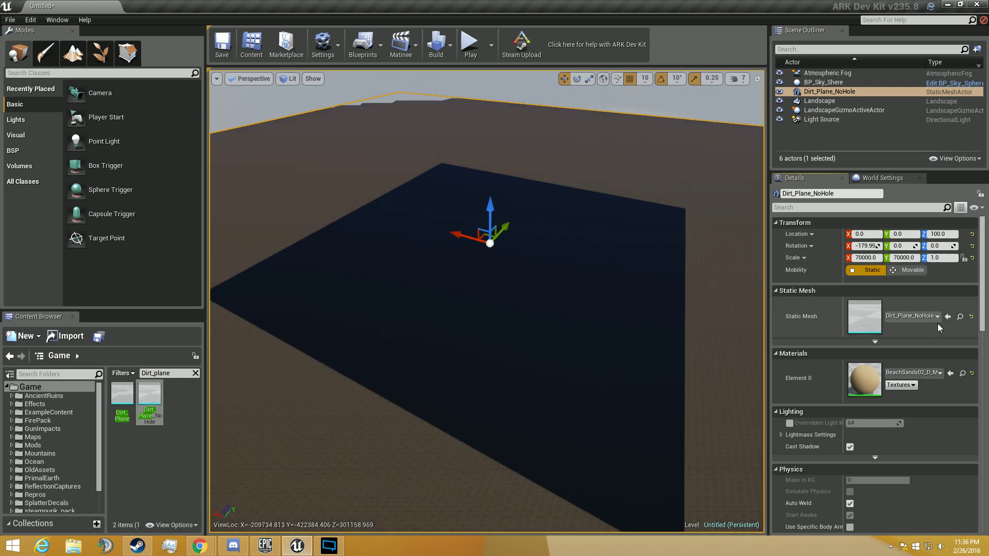
- Look through the dirt plane's physics, collision, rendering and tag settings
{"action": "scroll", "coordinate": [938, 325], "scroll_direction": "down", "scroll_amount": 5}
{"action": "scroll", "coordinate": [935, 366], "scroll_direction": "down", "scroll_amount": 4}
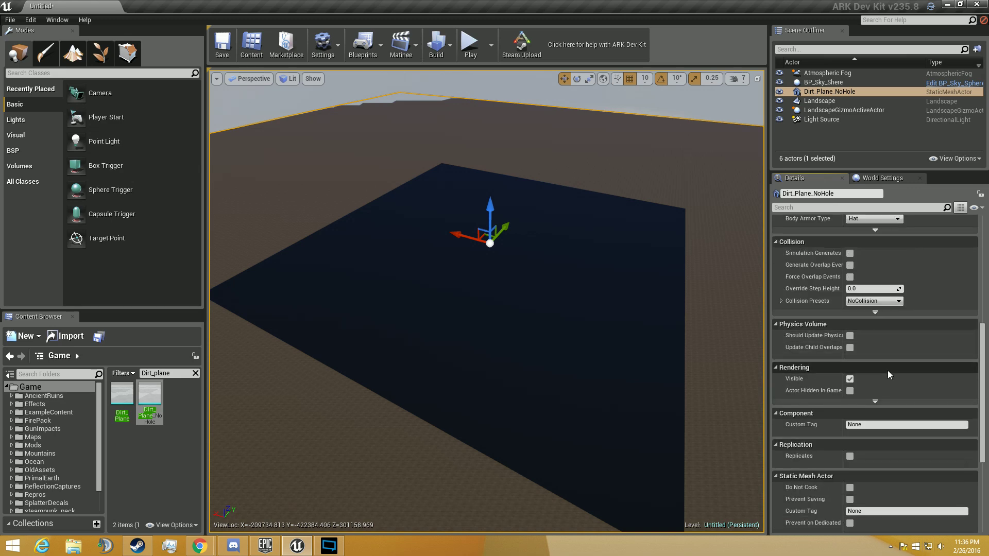
{"action": "scroll", "coordinate": [929, 310], "scroll_direction": "down", "scroll_amount": 3}
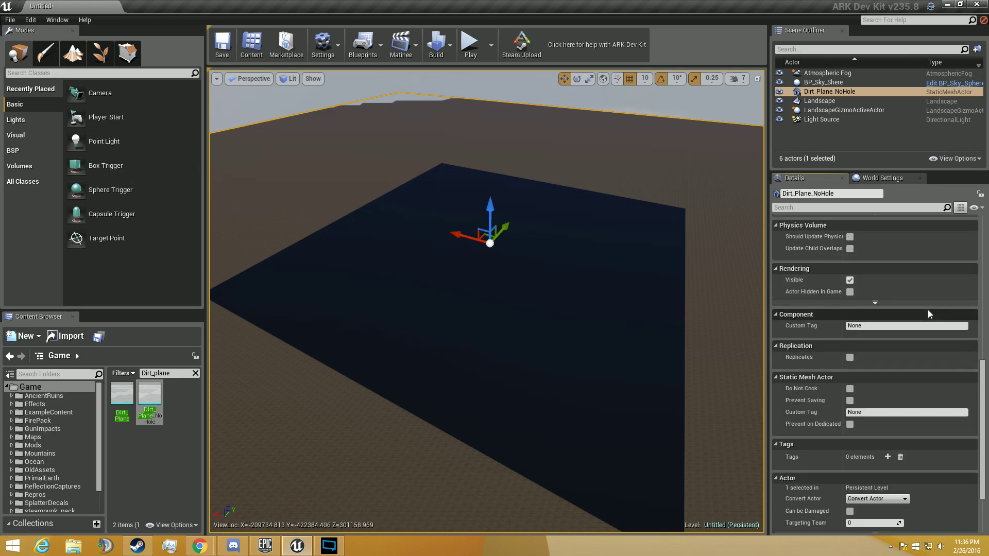
{"action": "scroll", "coordinate": [929, 310], "scroll_direction": "up", "scroll_amount": 8}
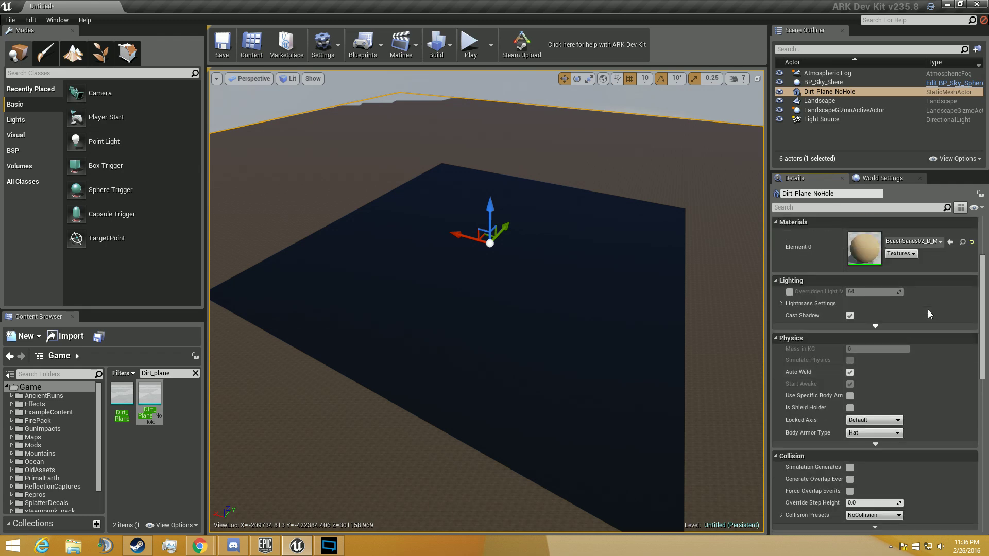
{"action": "scroll", "coordinate": [928, 310], "scroll_direction": "up", "scroll_amount": 3}
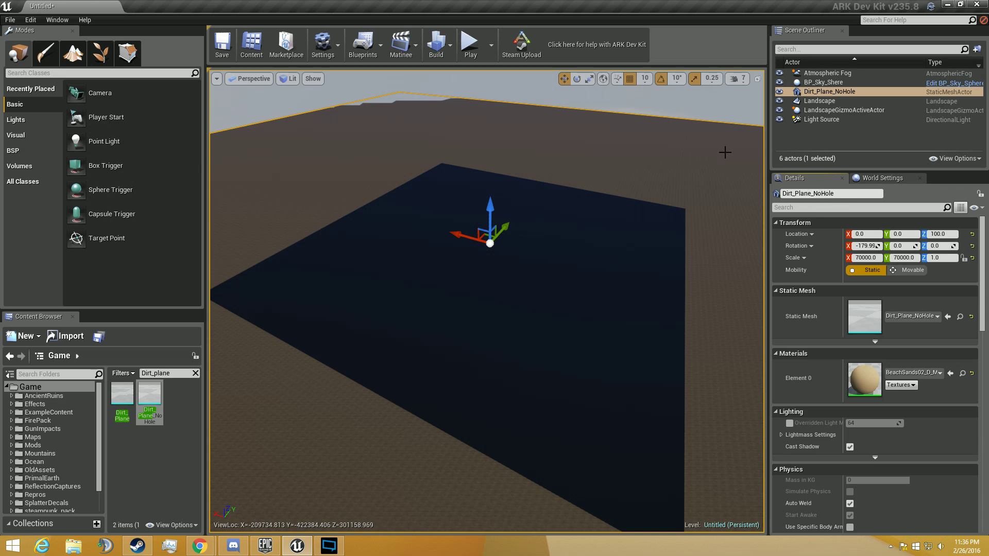
- Reselect the Dirt_Plane_NoHole actor and set its Z location to 50
{"action": "right_click_drag", "start_coordinate": [492, 163], "coordinate": [453, 128]}
{"action": "left_click", "coordinate": [546, 119]}
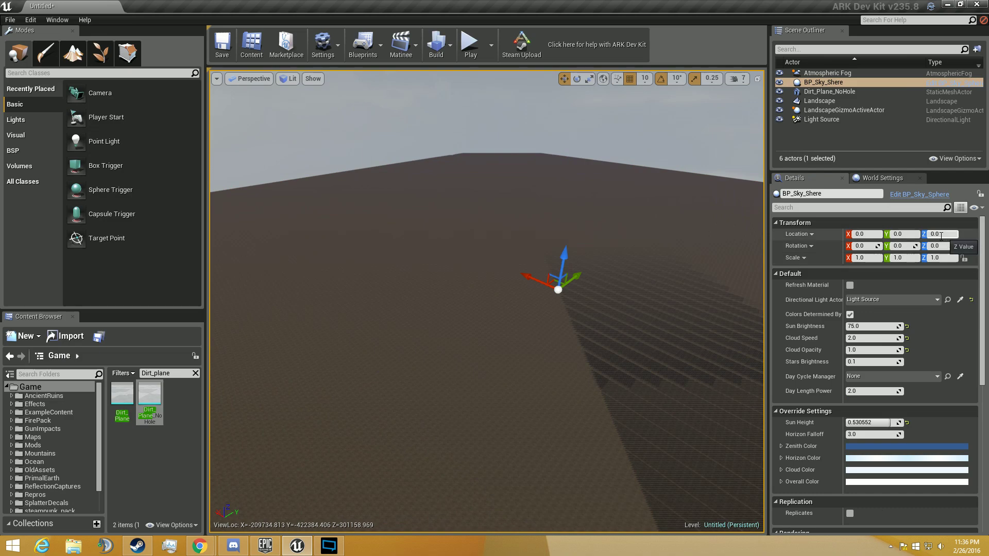
{"action": "left_click", "coordinate": [833, 91]}
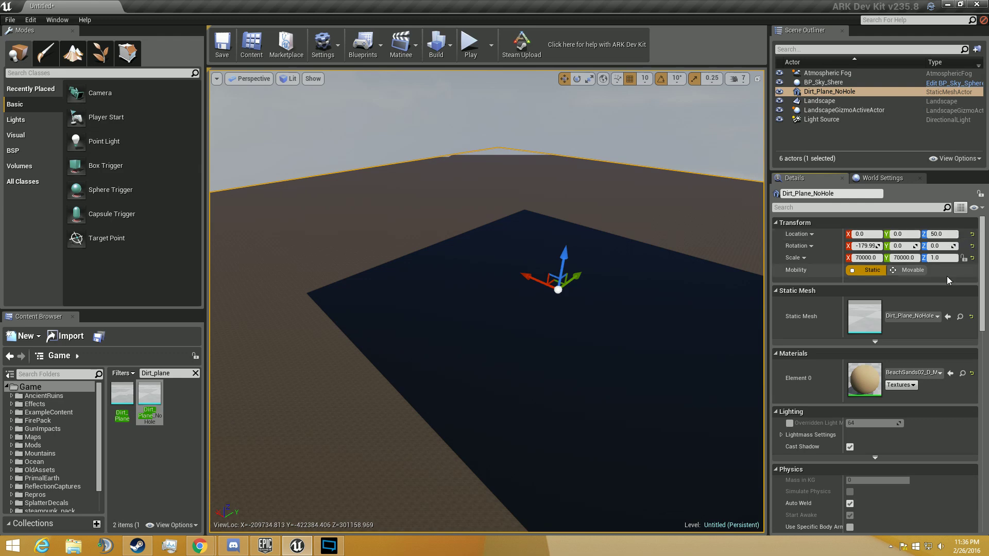
- Switch to Landscape mode and examine closely how the dirt plane overlaps the landscape surface and edges
{"action": "key", "text": "w"}
{"action": "right_click_drag", "start_coordinate": [619, 217], "coordinate": [628, 278]}
{"action": "scroll", "coordinate": [487, 302], "scroll_direction": "up", "scroll_amount": 5}
{"action": "key", "text": "w"}
{"action": "right_click_drag", "start_coordinate": [486, 302], "coordinate": [587, 188]}
{"action": "key", "text": "s"}
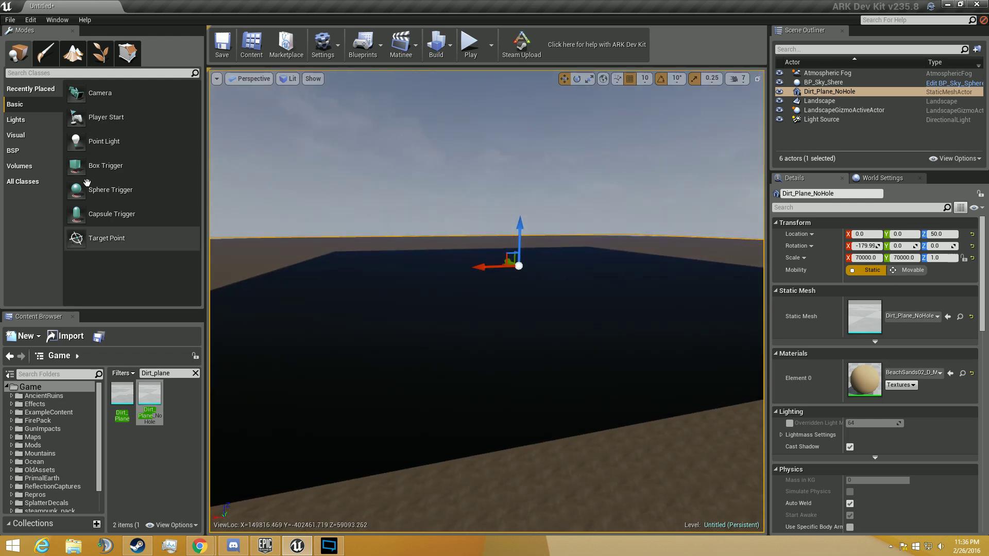
{"action": "left_click", "coordinate": [78, 63]}
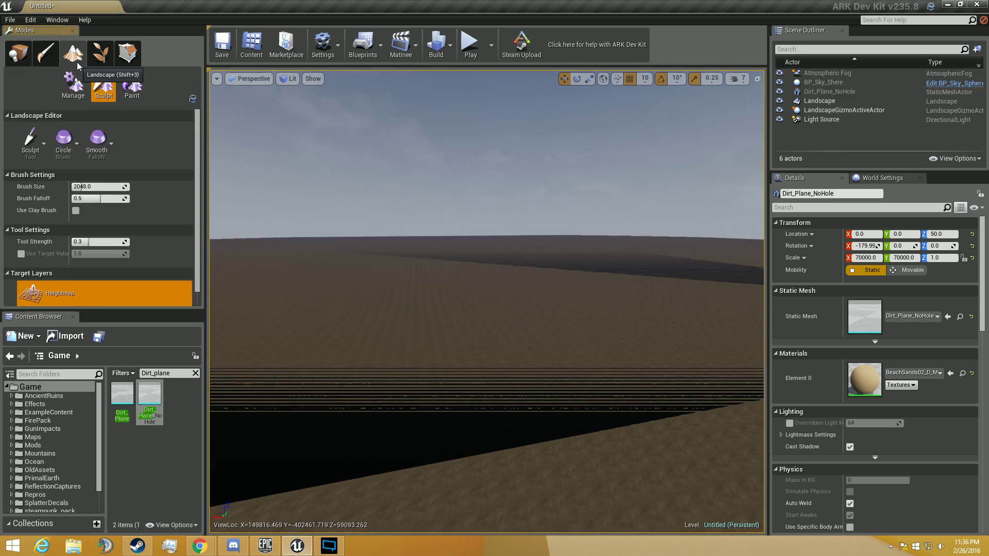
{"action": "right_click_drag", "start_coordinate": [487, 301], "coordinate": [639, 384]}
{"action": "key", "text": "s"}
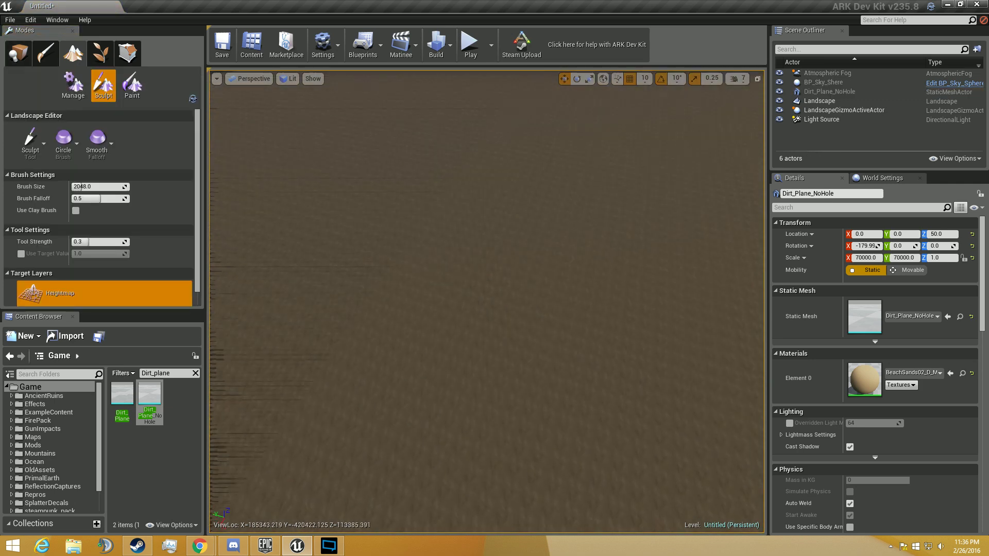
{"action": "key", "text": "a"}
{"action": "key", "text": "w"}
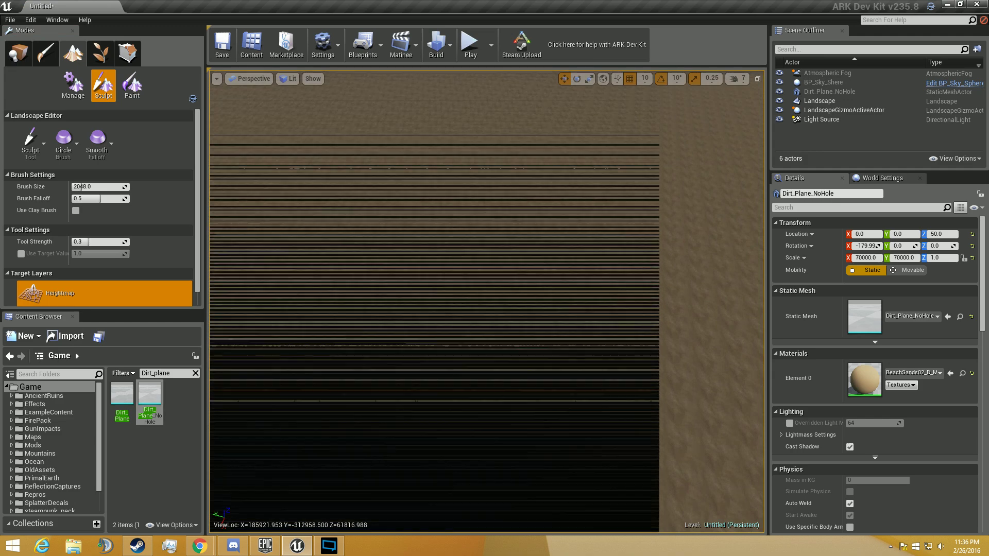
- Return to Place mode, set the dirt plane's Z location to 0, and inspect its overlap with the landscape
{"action": "left_click", "coordinate": [26, 53]}
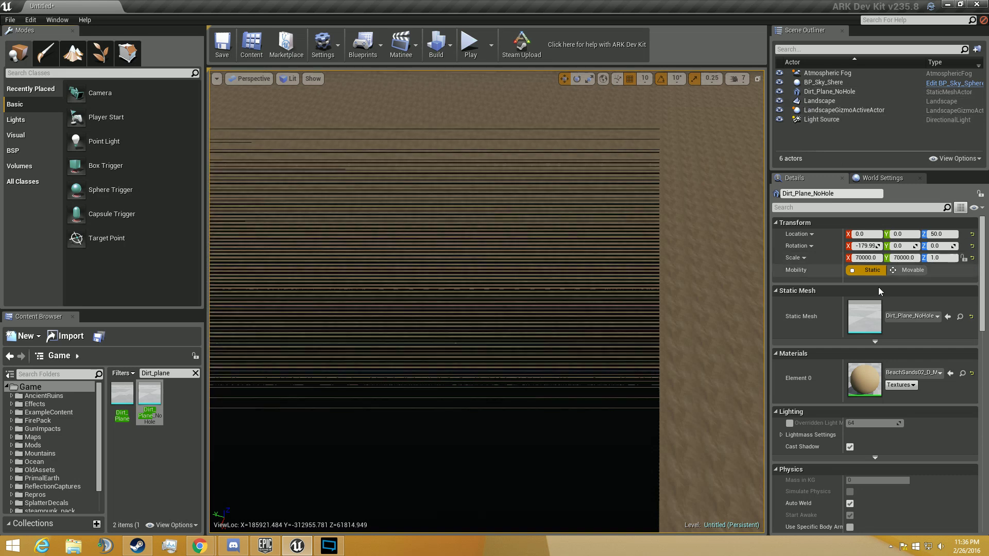
{"action": "left_click", "coordinate": [942, 234]}
{"action": "type", "text": "0"}
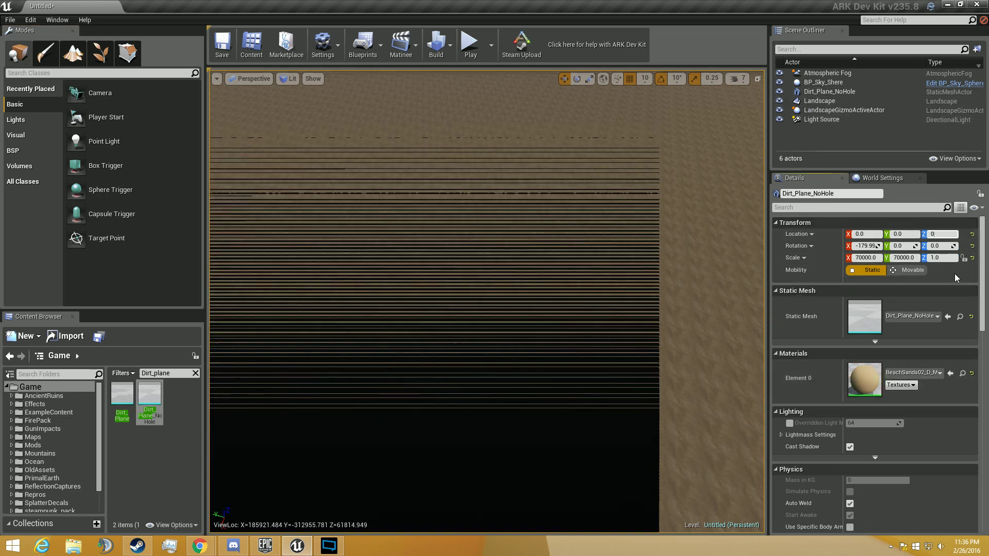
{"action": "key", "text": "Return"}
{"action": "key", "text": "w"}
{"action": "right_click_drag", "start_coordinate": [670, 268], "coordinate": [670, 330]}
{"action": "key", "text": "d"}
{"action": "key", "text": "s"}
{"action": "right_click_drag", "start_coordinate": [471, 330], "coordinate": [791, 246]}
{"action": "key", "text": "w"}
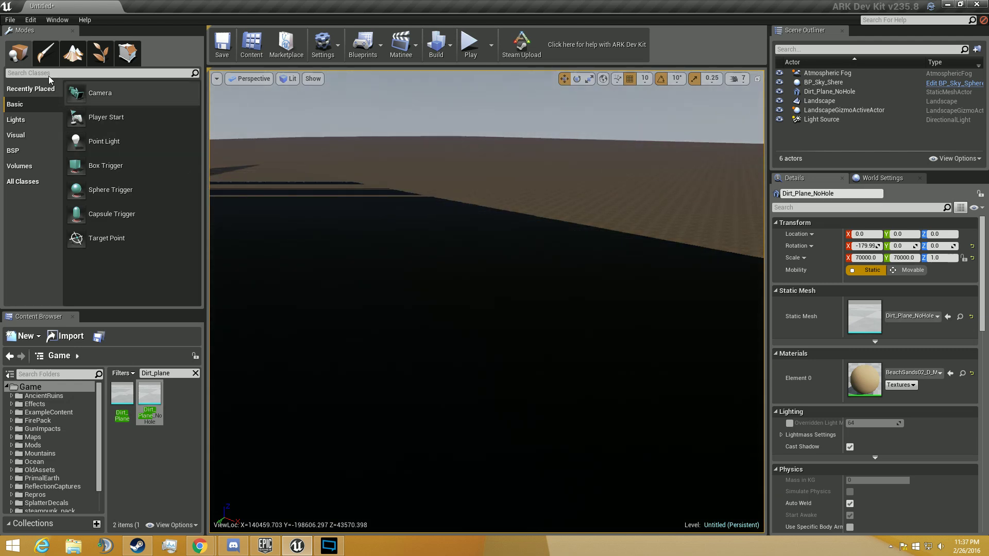
- Switch to landscape painting and increase the brush size considerably
{"action": "left_click", "coordinate": [83, 54]}
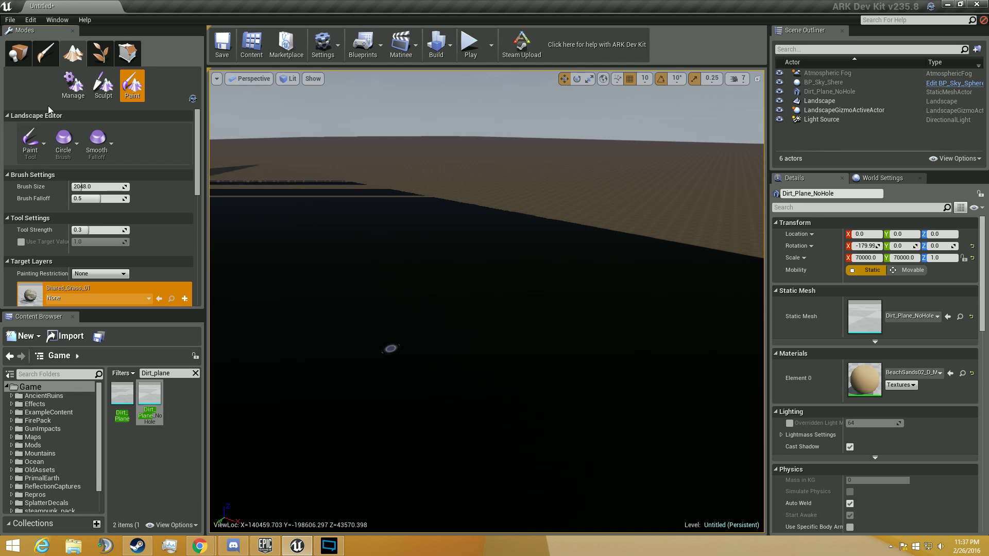
{"action": "scroll", "coordinate": [103, 256], "scroll_direction": "down", "scroll_amount": 3}
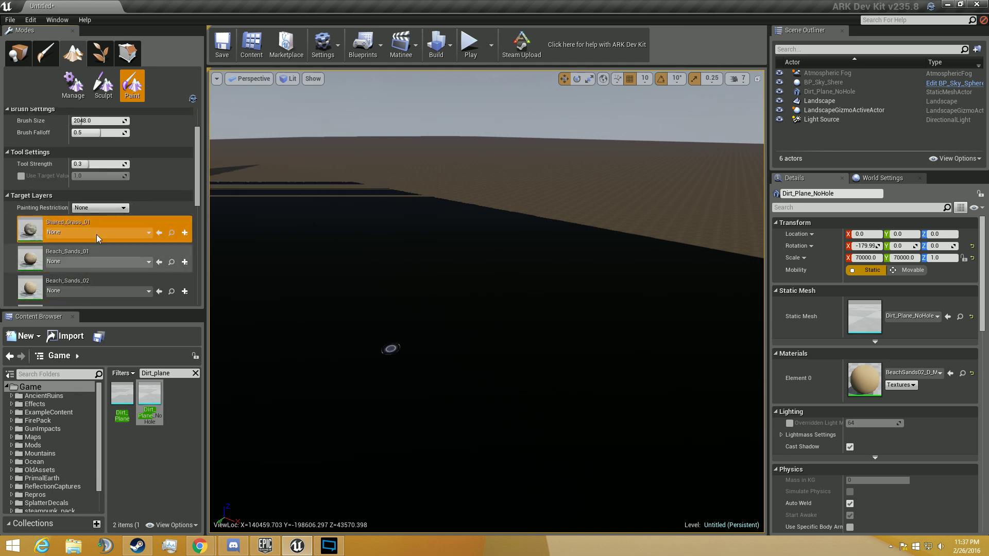
{"action": "scroll", "coordinate": [124, 199], "scroll_direction": "up", "scroll_amount": 3}
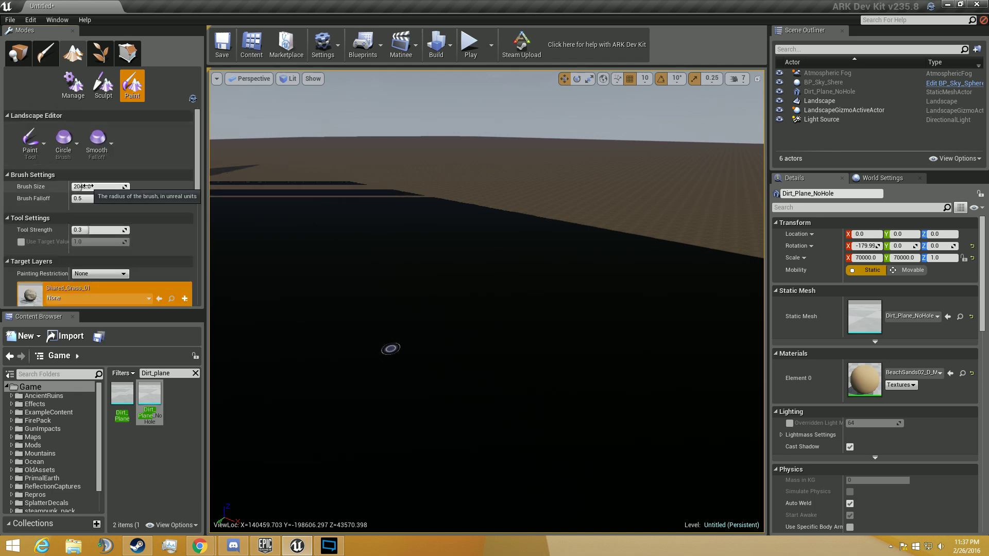
{"action": "left_click_drag", "start_coordinate": [89, 186], "coordinate": [119, 186]}
- Assign Shared_Grass_01_LayerInfo to the Shared_Grass_01 target layer
{"action": "scroll", "coordinate": [120, 222], "scroll_direction": "down", "scroll_amount": 5}
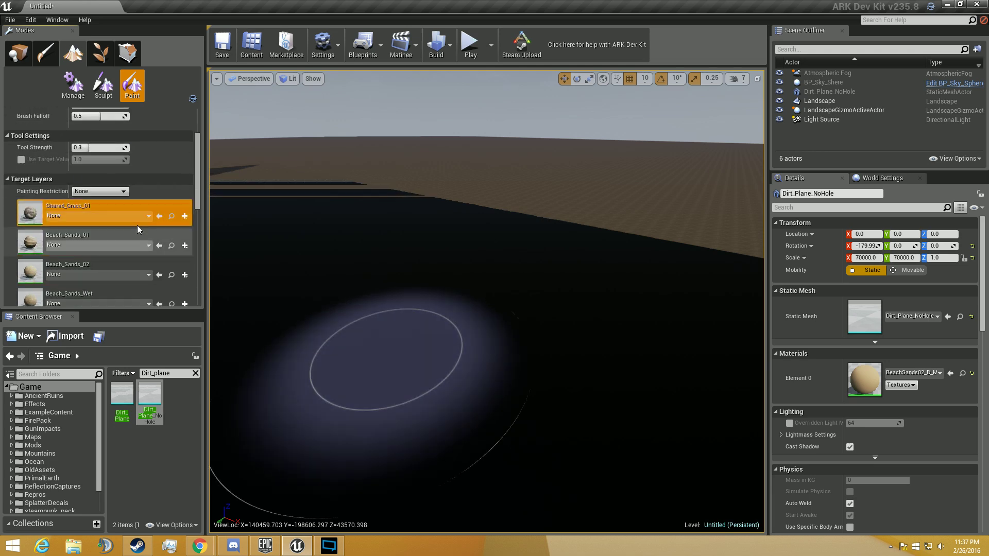
{"action": "left_click", "coordinate": [66, 216]}
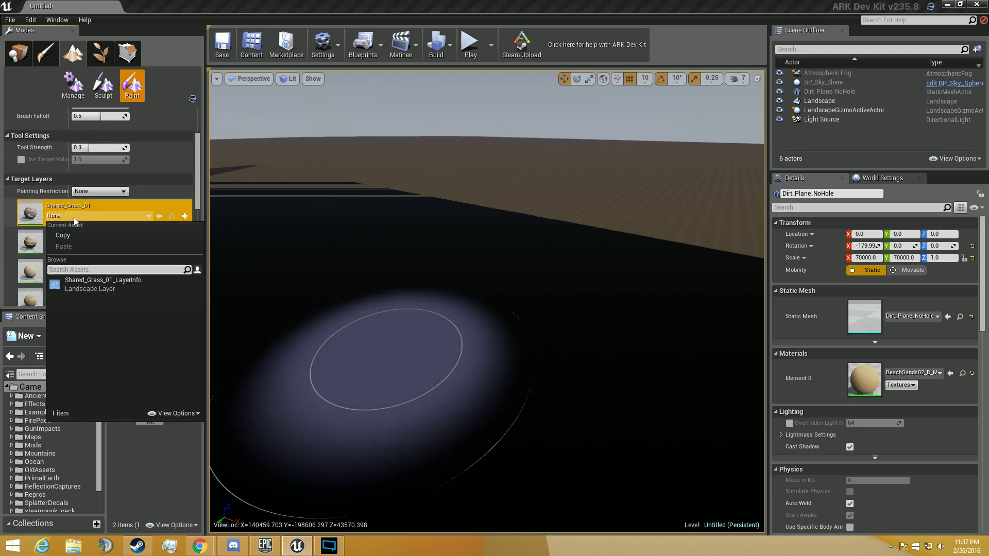
{"action": "left_click", "coordinate": [101, 283]}
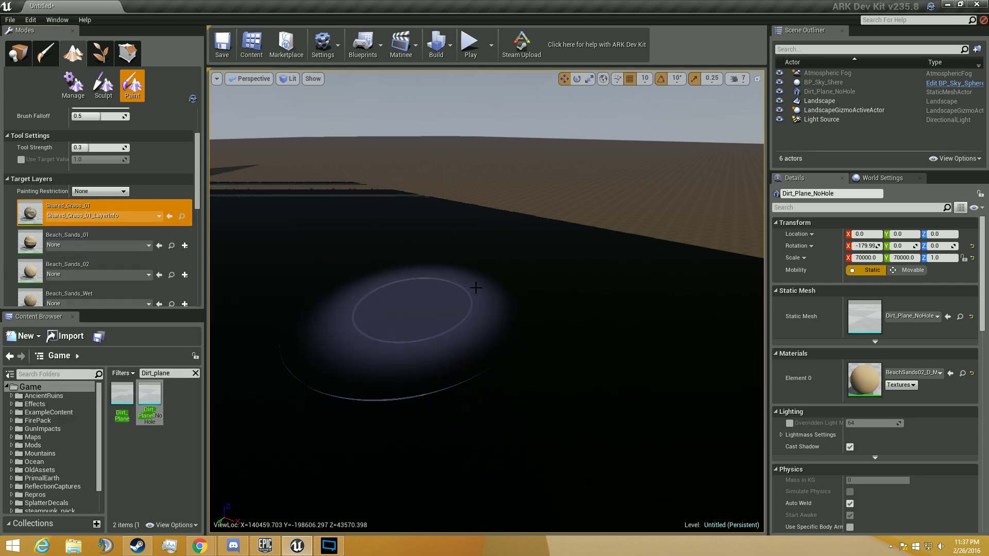
- Paint a stroke of the Shared_Grass_01 layer across the black landscape surface and view it from above
{"action": "mouse_move", "coordinate": [474, 292]}
{"action": "left_mouse_down"}
{"action": "mouse_move", "coordinate": [534, 357]}
{"action": "mouse_move", "coordinate": [609, 329]}
{"action": "mouse_move", "coordinate": [625, 342]}
{"action": "left_mouse_up"}
{"action": "right_click_drag", "start_coordinate": [625, 342], "coordinate": [632, 484]}
{"action": "key", "text": "s"}
{"action": "key", "text": "s"}
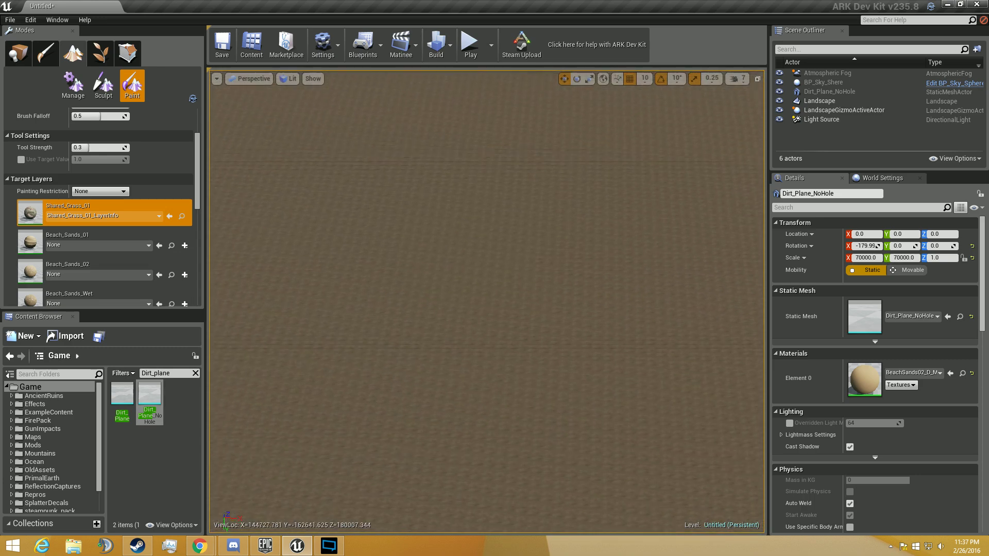
- Set the Dirt_Plane_NoHole actor's Z scale to 0
{"action": "key", "text": "w"}
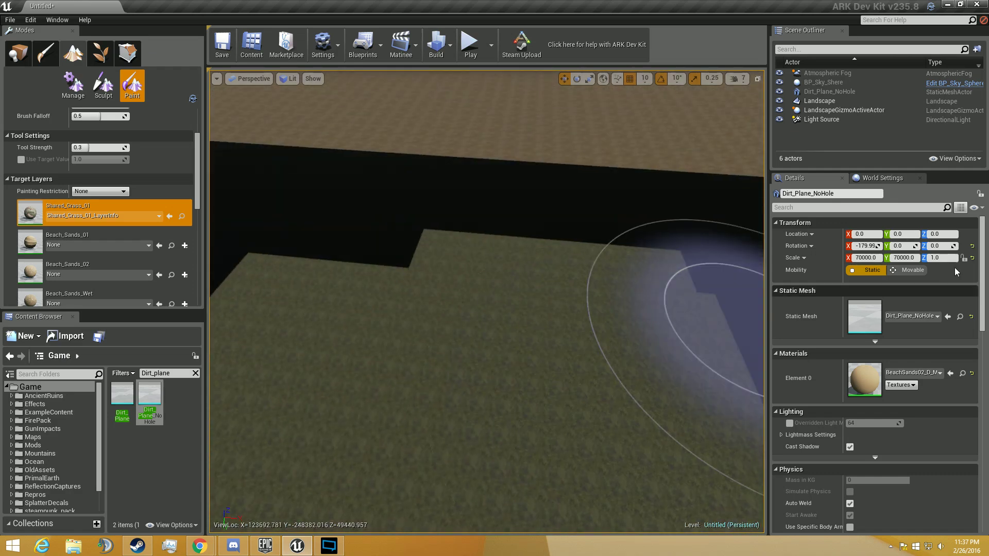
{"action": "type", "text": "0"}
{"action": "left_click", "coordinate": [945, 270]}
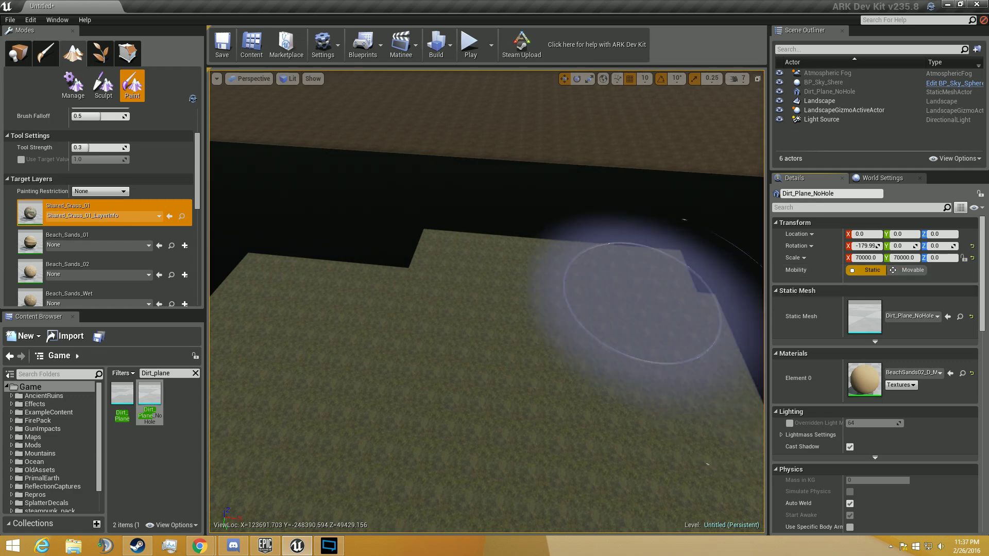
- Try a Z location of -100 for the Dirt_Plane_NoHole actor and view the landscape from a distance
{"action": "key", "text": "s"}
{"action": "mouse_move", "coordinate": [618, 287]}
{"action": "right_mouse_down"}
{"action": "mouse_move", "coordinate": [680, 287]}
{"action": "mouse_move", "coordinate": [680, 351]}
{"action": "mouse_move", "coordinate": [680, 304]}
{"action": "mouse_move", "coordinate": [644, 309]}
{"action": "mouse_move", "coordinate": [644, 297]}
{"action": "right_mouse_up"}
{"action": "key", "text": "s"}
{"action": "key", "text": "w"}
{"action": "key", "text": "w"}
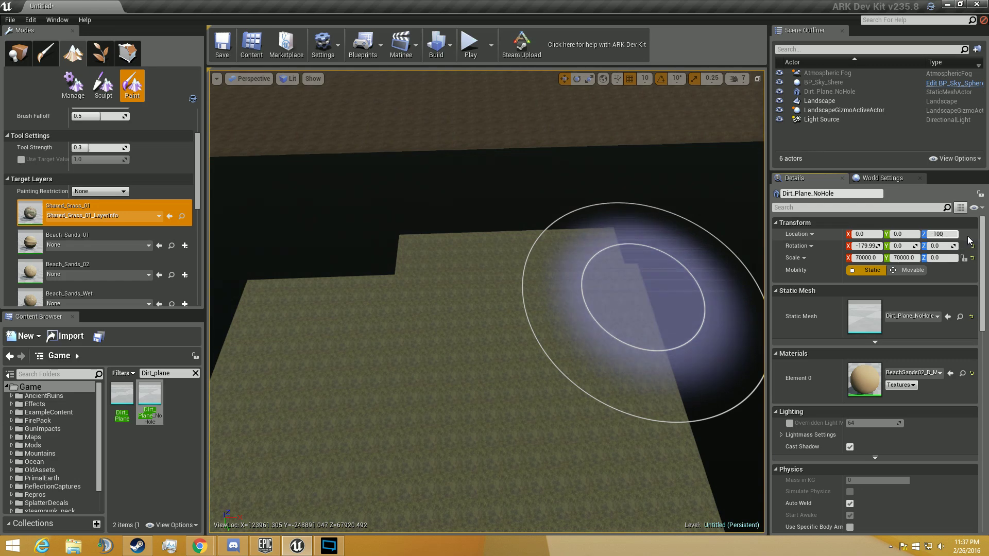
{"action": "scroll", "coordinate": [564, 269], "scroll_direction": "down", "scroll_amount": 5}
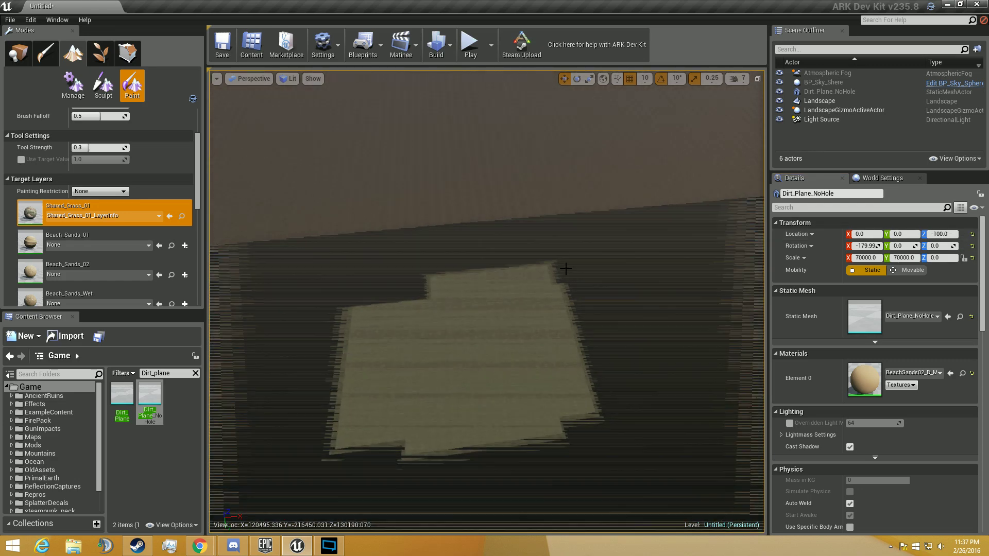
- Set the Dirt_Plane_NoHole actor's Z location to -10000 and check the landscape from near and far
{"action": "left_click", "coordinate": [950, 234]}
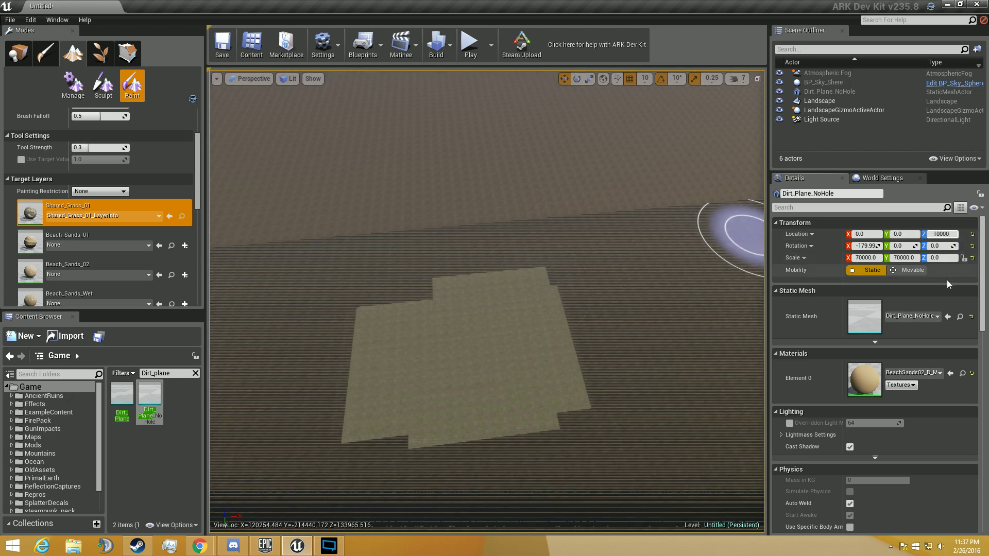
{"action": "key", "text": "Return"}
{"action": "scroll", "coordinate": [611, 295], "scroll_direction": "up", "scroll_amount": 5}
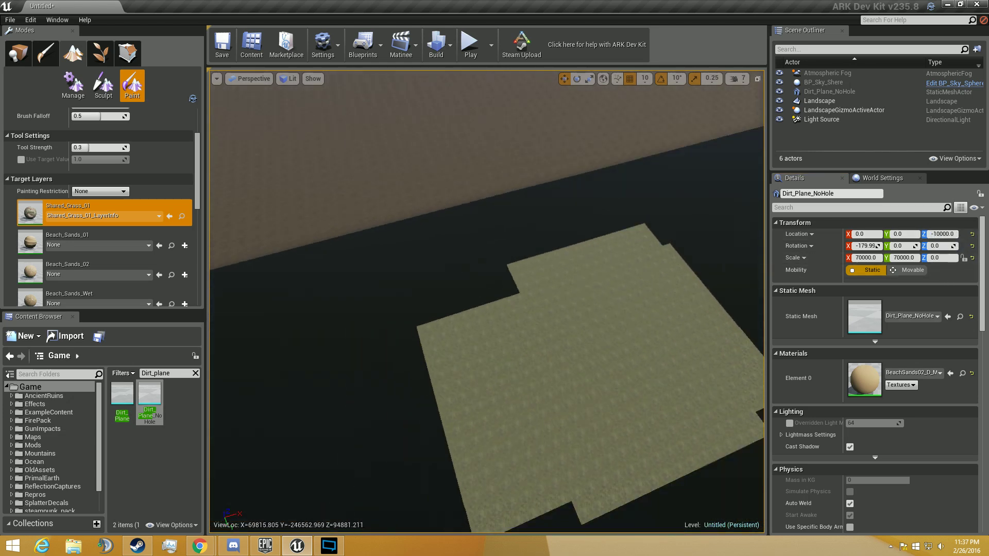
{"action": "scroll", "coordinate": [487, 304], "scroll_direction": "down", "scroll_amount": 8}
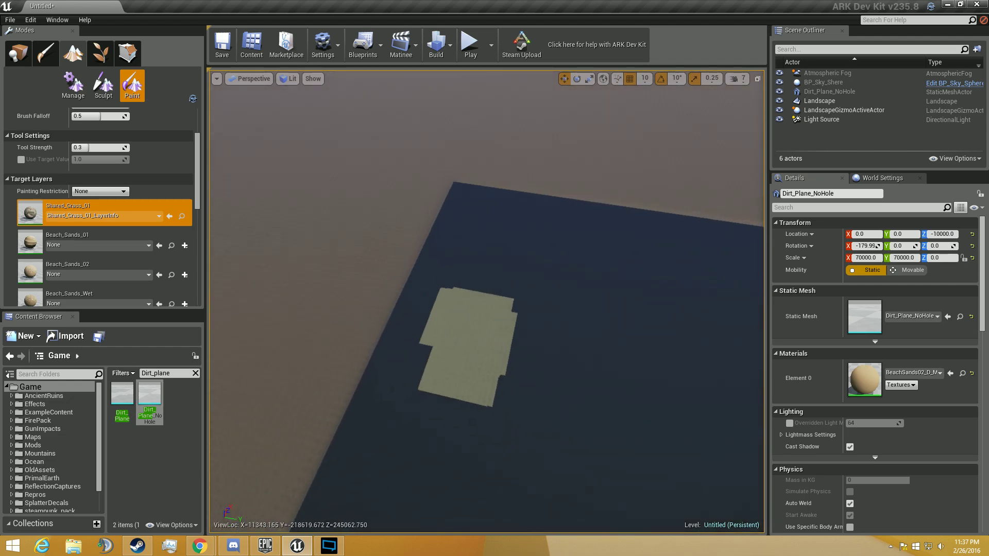
- Paint more of the Shared_Grass_01 layer on the black landscape beside the existing grass patch
{"action": "mouse_move", "coordinate": [486, 302]}
{"action": "right_mouse_down"}
{"action": "mouse_move", "coordinate": [570, 384]}
{"action": "mouse_move", "coordinate": [605, 335]}
{"action": "mouse_move", "coordinate": [611, 306]}
{"action": "mouse_move", "coordinate": [600, 314]}
{"action": "mouse_move", "coordinate": [598, 283]}
{"action": "mouse_move", "coordinate": [600, 350]}
{"action": "mouse_move", "coordinate": [634, 361]}
{"action": "mouse_move", "coordinate": [593, 356]}
{"action": "mouse_move", "coordinate": [521, 315]}
{"action": "right_mouse_up"}
{"action": "left_click", "coordinate": [521, 316]}
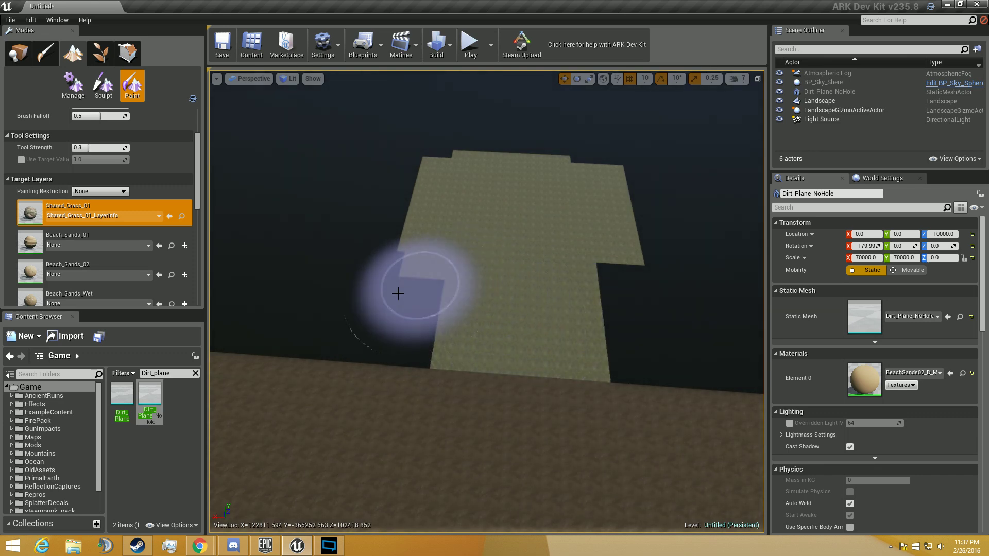
{"action": "left_click", "coordinate": [352, 290]}
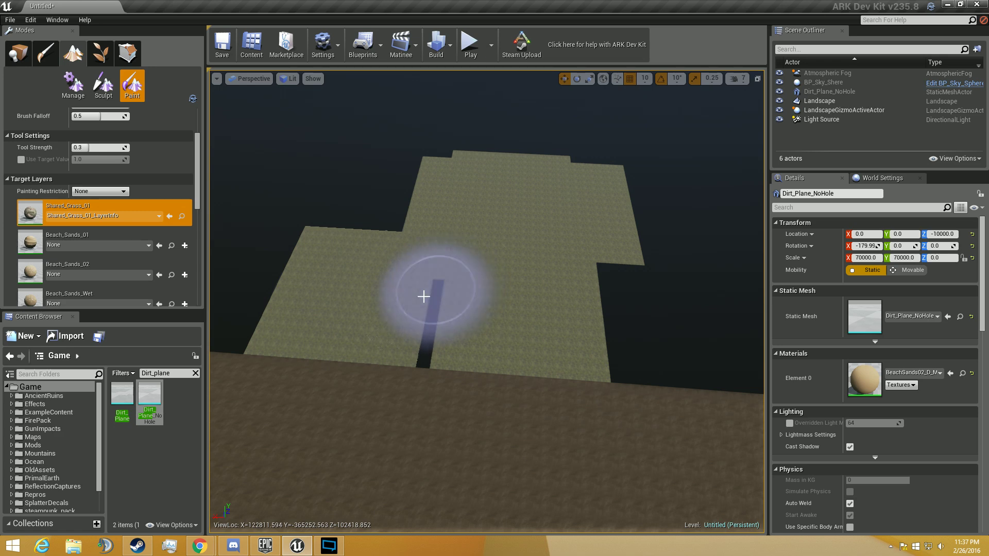
{"action": "mouse_move", "coordinate": [424, 296]}
{"action": "left_mouse_down"}
{"action": "mouse_move", "coordinate": [398, 237]}
{"action": "mouse_move", "coordinate": [360, 201]}
{"action": "mouse_move", "coordinate": [387, 183]}
{"action": "left_mouse_up"}
{"action": "right_click_drag", "start_coordinate": [387, 184], "coordinate": [469, 191]}
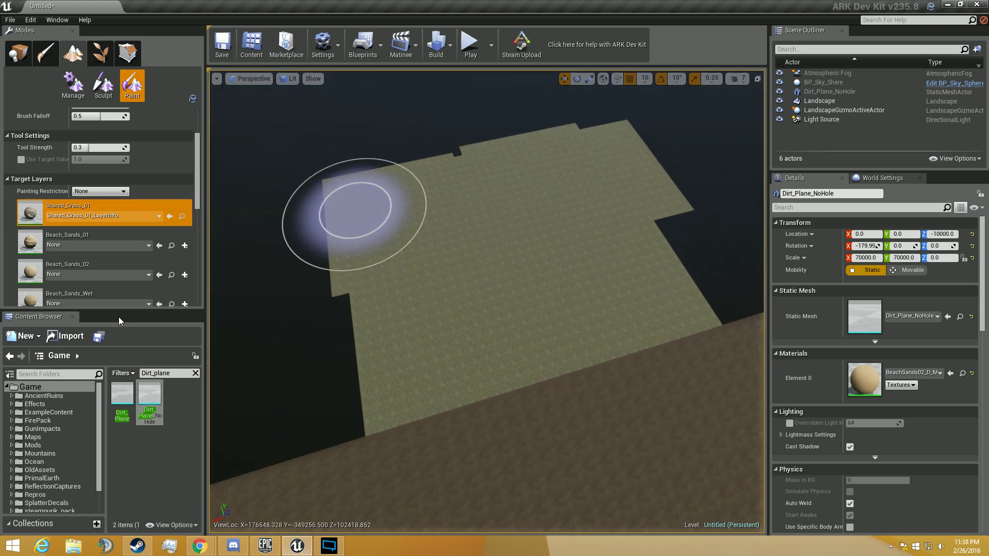
- Enlarge the target layer list and assign the matching LayerInfo assets to Beach_Sands_Black_02, Beach_Sands_Black_01 and Shared_Cliffs_02
{"action": "left_click_drag", "start_coordinate": [122, 311], "coordinate": [124, 384]}
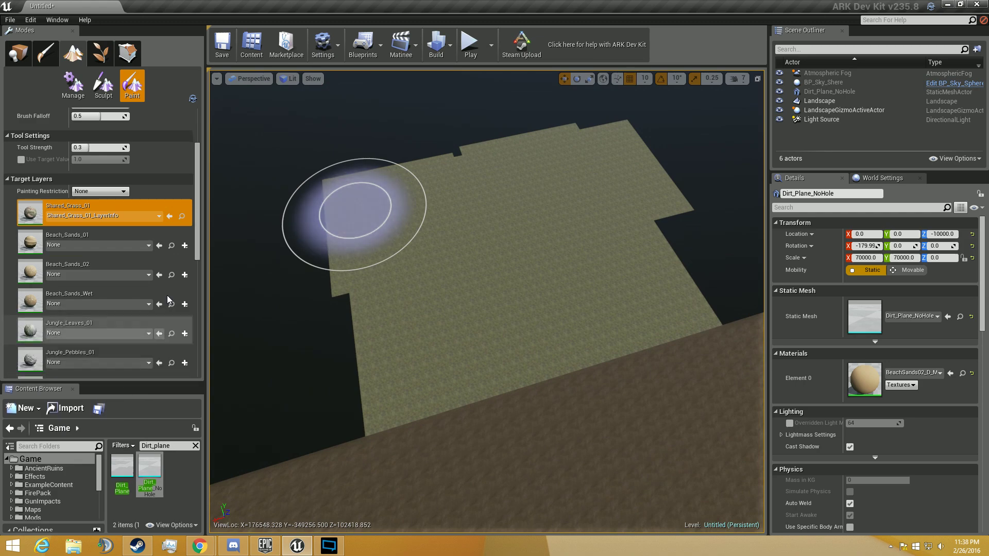
{"action": "scroll", "coordinate": [167, 295], "scroll_direction": "down", "scroll_amount": 10}
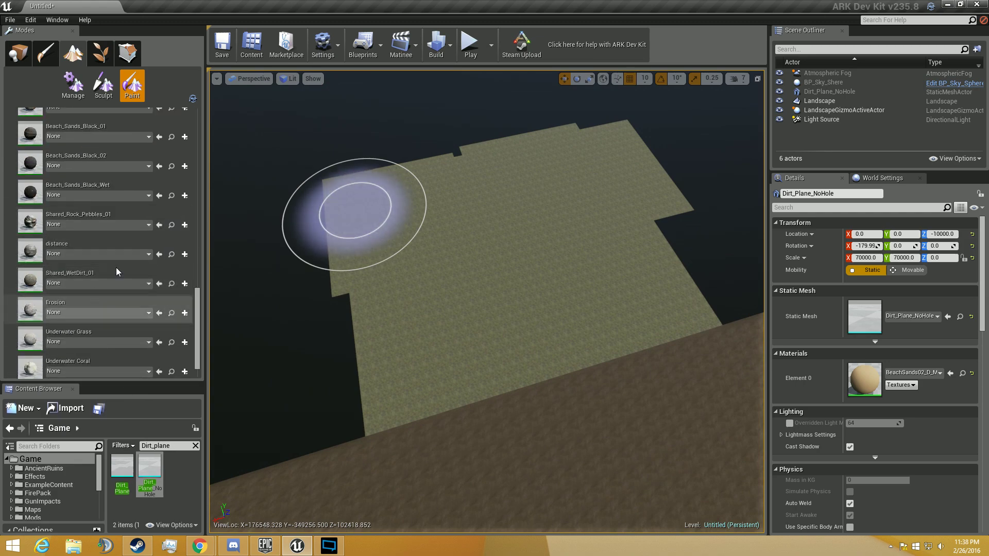
{"action": "scroll", "coordinate": [122, 266], "scroll_direction": "up", "scroll_amount": 4}
{"action": "left_click", "coordinate": [116, 267]}
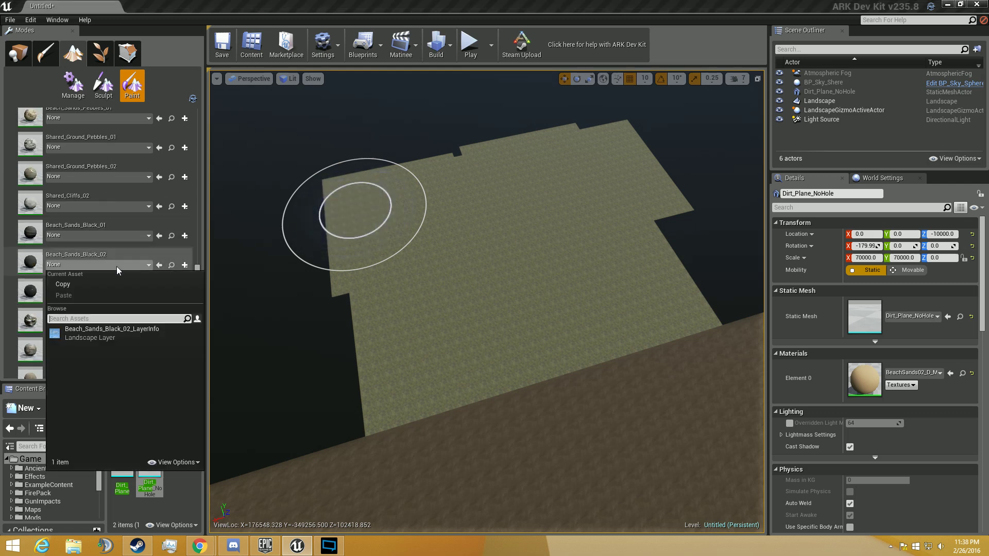
{"action": "left_click", "coordinate": [107, 334]}
{"action": "left_click", "coordinate": [91, 236]}
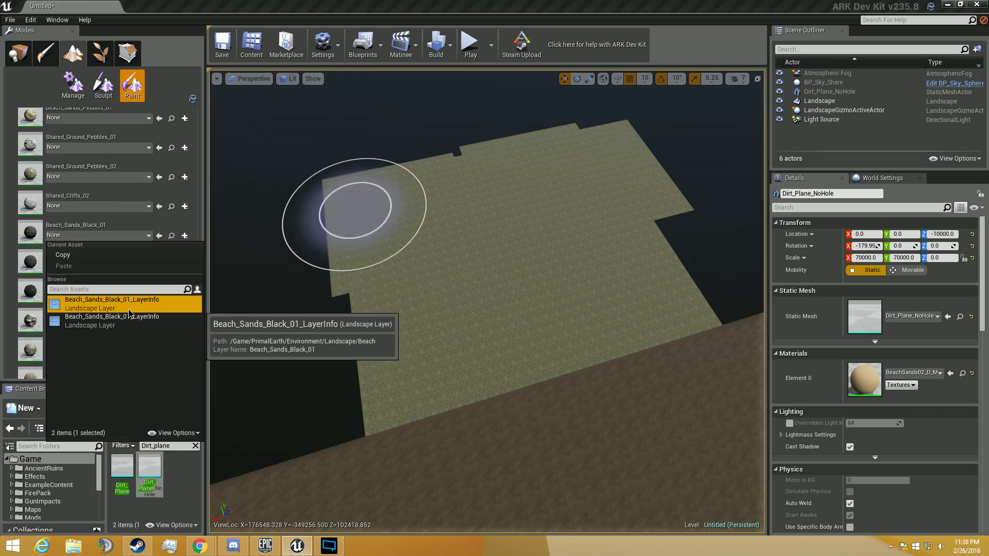
{"action": "left_click", "coordinate": [129, 313]}
{"action": "left_click", "coordinate": [105, 206]}
{"action": "left_click", "coordinate": [131, 278]}
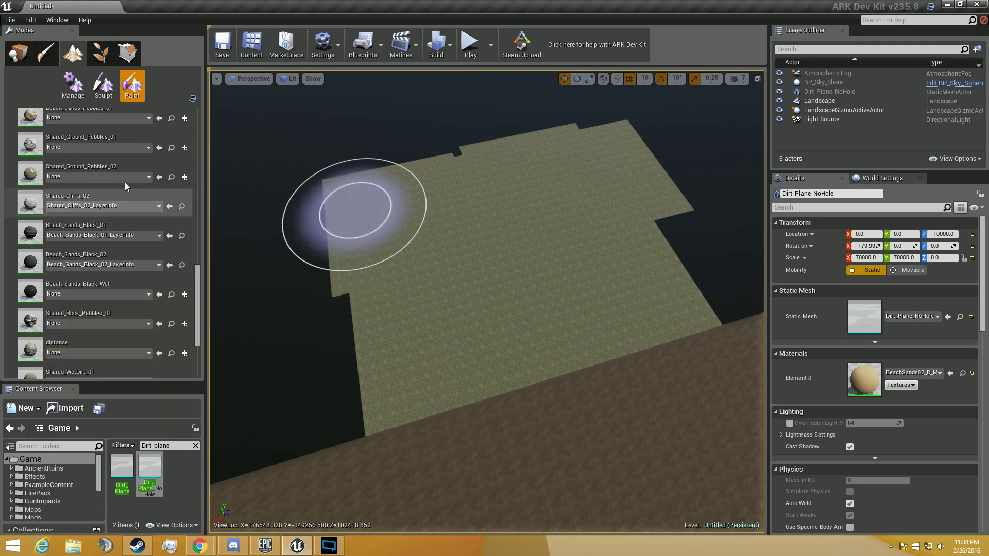
- Assign the matching LayerInfo assets to the Shared_Ground_Pebbles_02, Shared_Ground_Pebbles_01 and Beach_Sands_Pebbles_01 target layers
{"action": "left_click", "coordinate": [127, 178]}
{"action": "left_click", "coordinate": [130, 240]}
{"action": "left_click", "coordinate": [113, 148]}
{"action": "left_click", "coordinate": [124, 212]}
{"action": "left_click", "coordinate": [112, 119]}
{"action": "left_click", "coordinate": [120, 183]}
- Assign Beach_Sands_Dirt_02_LayerInfo and Beach_Sands_Dirt_01_LayerInfo to their matching target layers
{"action": "scroll", "coordinate": [121, 187], "scroll_direction": "down", "scroll_amount": 3}
{"action": "left_click", "coordinate": [108, 171]}
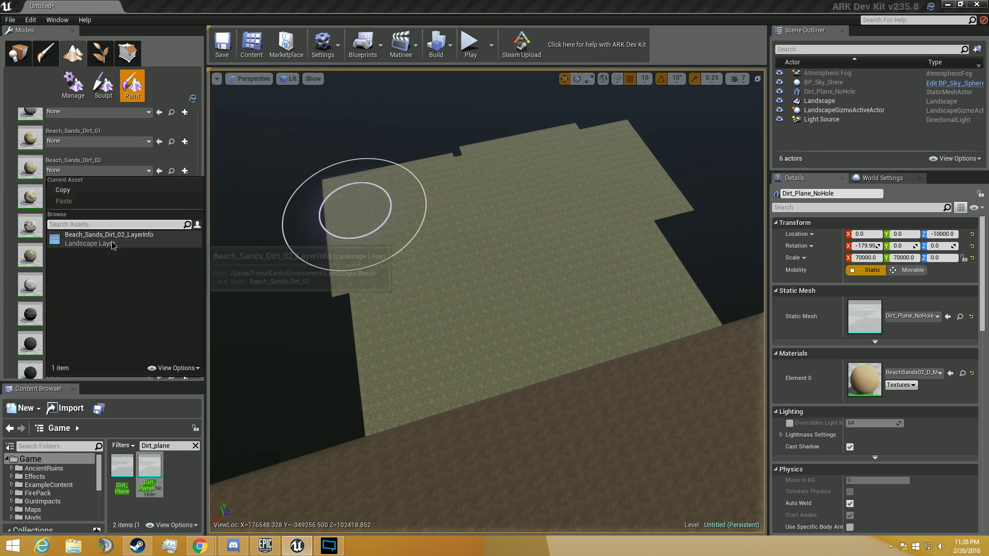
{"action": "left_click", "coordinate": [112, 244]}
{"action": "left_click", "coordinate": [116, 141]}
{"action": "left_click", "coordinate": [136, 202]}
- Assign the matching LayerInfo assets to the Shared_Cliffs_01, Jungle_Pebbles_01 and Jungle_Leaves_01 target layers
{"action": "scroll", "coordinate": [129, 203], "scroll_direction": "up", "scroll_amount": 4}
{"action": "left_click", "coordinate": [109, 179]}
{"action": "left_click", "coordinate": [128, 244]}
{"action": "left_click", "coordinate": [106, 149]}
{"action": "left_click", "coordinate": [113, 221]}
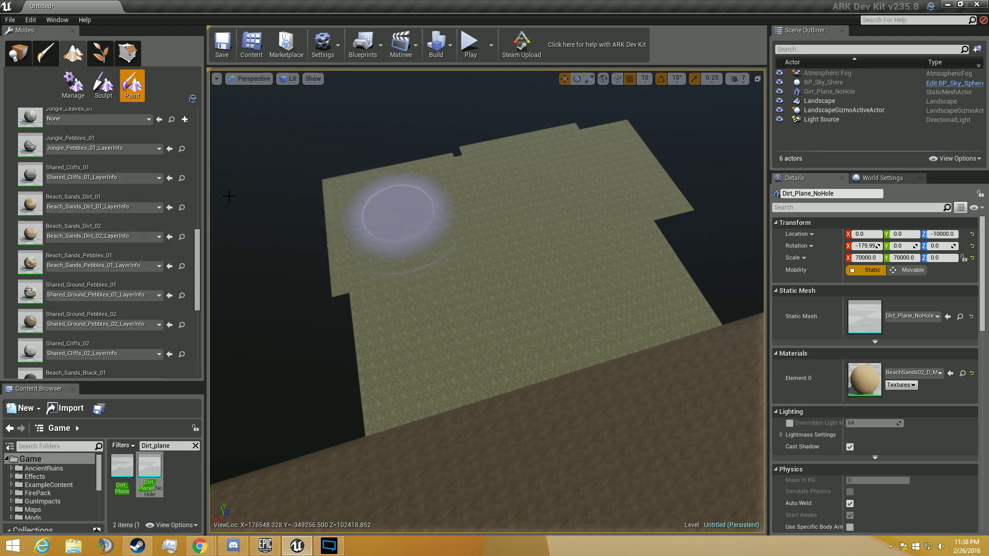
{"action": "left_click", "coordinate": [128, 121]}
{"action": "left_click", "coordinate": [134, 190]}
- Assign Beach_Sands_Wet_LayerInfo and Beach_Sands_02_LayerInfo to their matching target layers
{"action": "scroll", "coordinate": [136, 191], "scroll_direction": "up", "scroll_amount": 2}
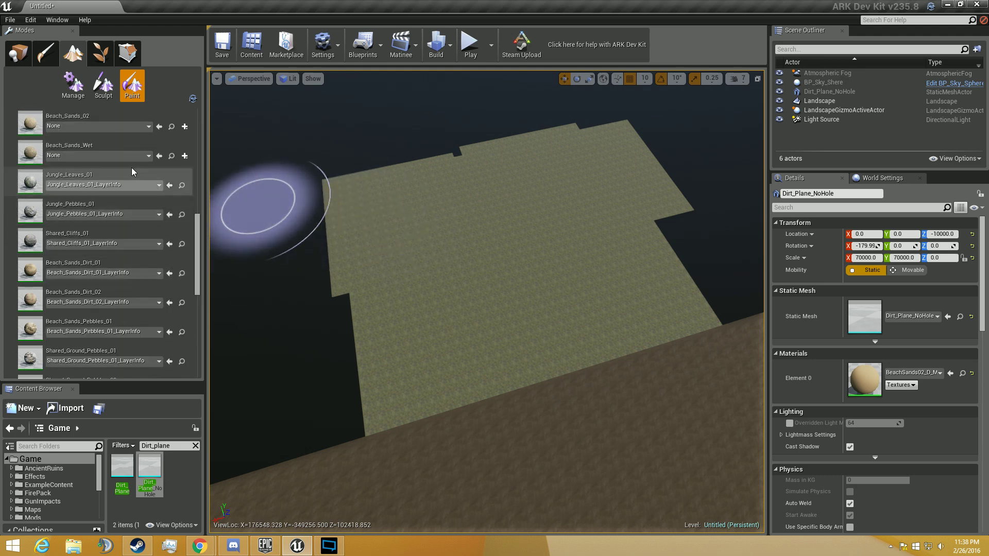
{"action": "left_click", "coordinate": [137, 154]}
{"action": "left_click", "coordinate": [140, 223]}
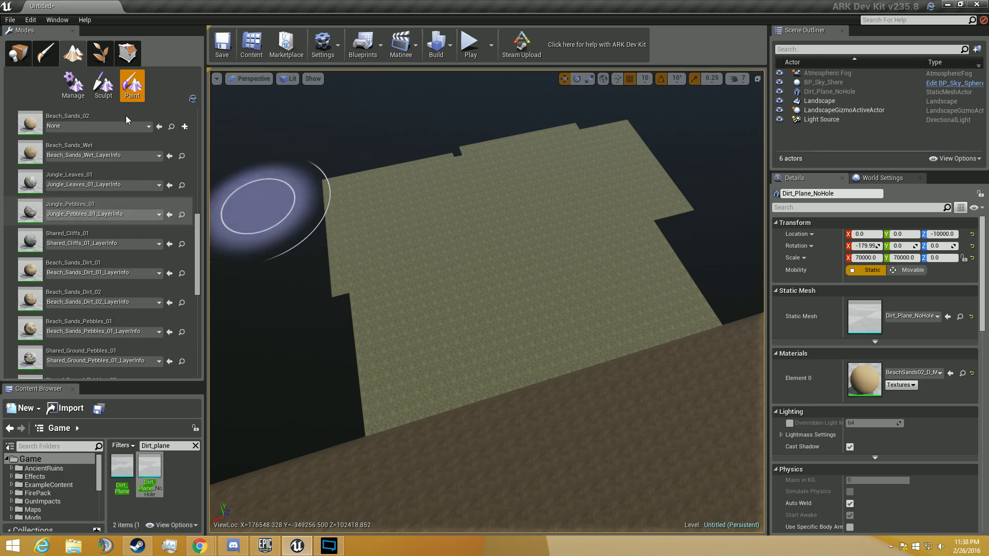
{"action": "left_click", "coordinate": [118, 126]}
{"action": "left_click", "coordinate": [145, 189]}
- Paint the Beach_Sands_Wet layer over the black landscape corner beside the grass area
{"action": "left_click", "coordinate": [109, 150]}
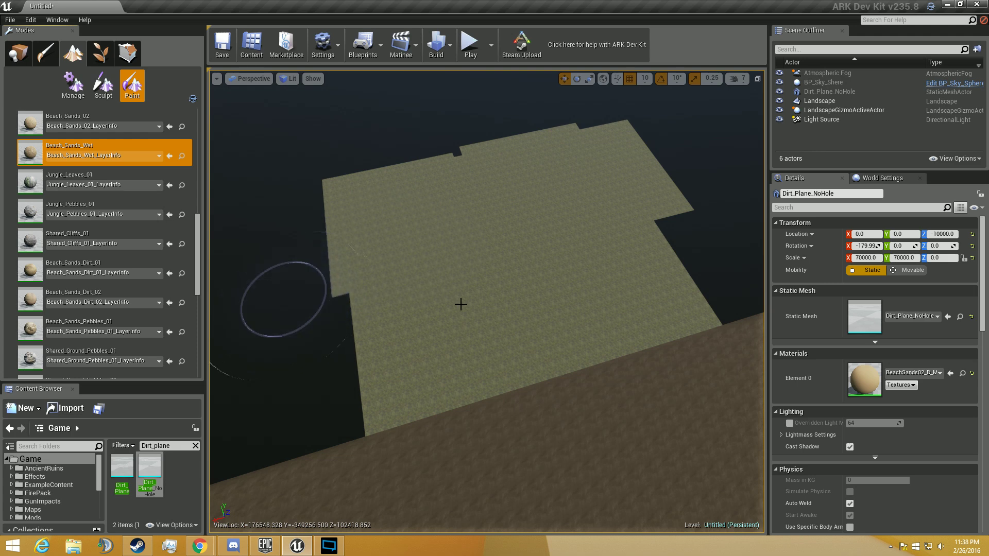
{"action": "key", "text": "a"}
{"action": "right_click_drag", "start_coordinate": [461, 304], "coordinate": [460, 305]}
{"action": "key", "text": "w"}
{"action": "scroll", "coordinate": [346, 308], "scroll_direction": "up", "scroll_amount": 10}
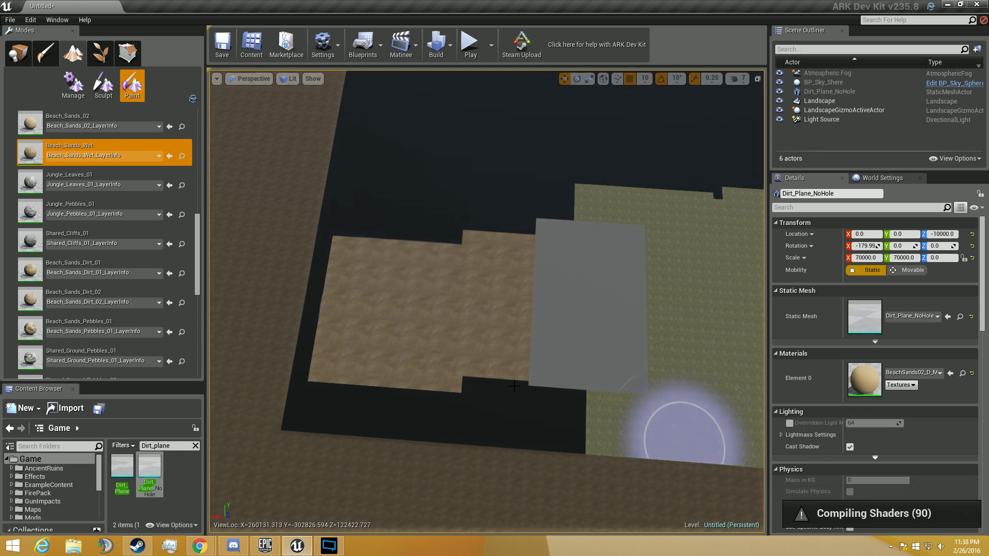
{"action": "left_click", "coordinate": [330, 393]}
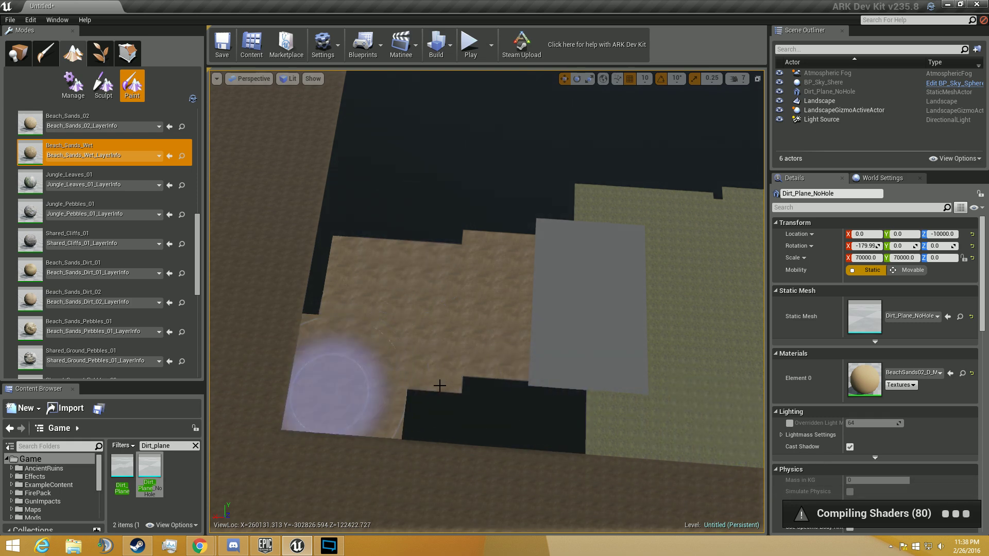
{"action": "left_click", "coordinate": [522, 403]}
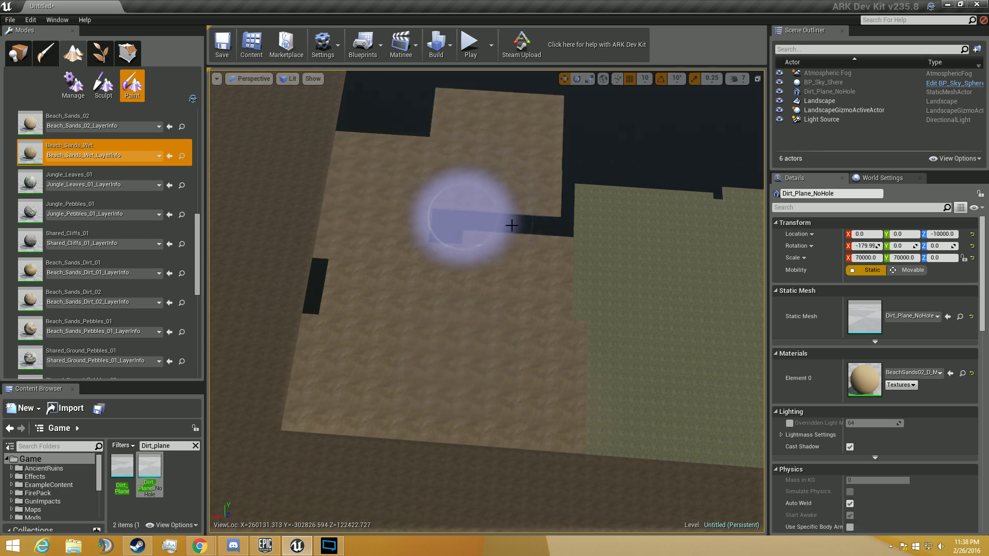
{"action": "left_click", "coordinate": [554, 208]}
- View the painted corner from farther away and make Shared_Grass_01 the active paint layer
{"action": "mouse_move", "coordinate": [628, 262]}
{"action": "right_mouse_down"}
{"action": "mouse_move", "coordinate": [721, 262]}
{"action": "mouse_move", "coordinate": [634, 227]}
{"action": "mouse_move", "coordinate": [634, 123]}
{"action": "mouse_move", "coordinate": [634, 263]}
{"action": "right_mouse_up"}
{"action": "key", "text": "s"}
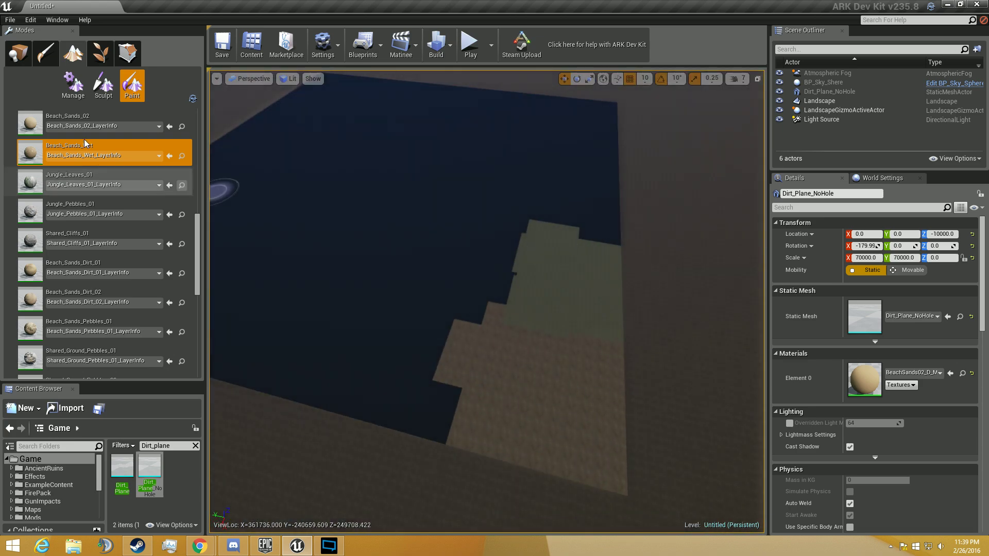
{"action": "scroll", "coordinate": [85, 129], "scroll_direction": "up", "scroll_amount": 4}
{"action": "left_click", "coordinate": [85, 174]}
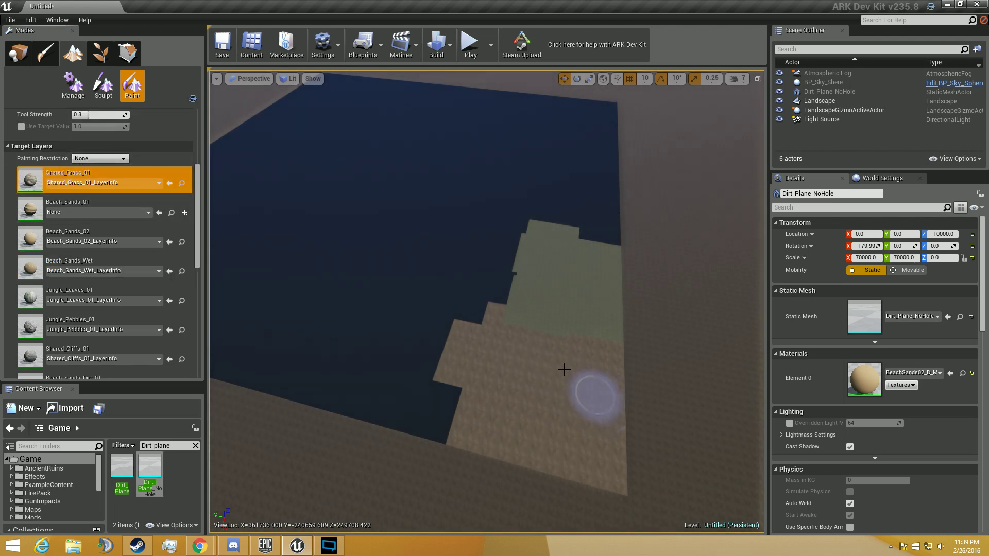